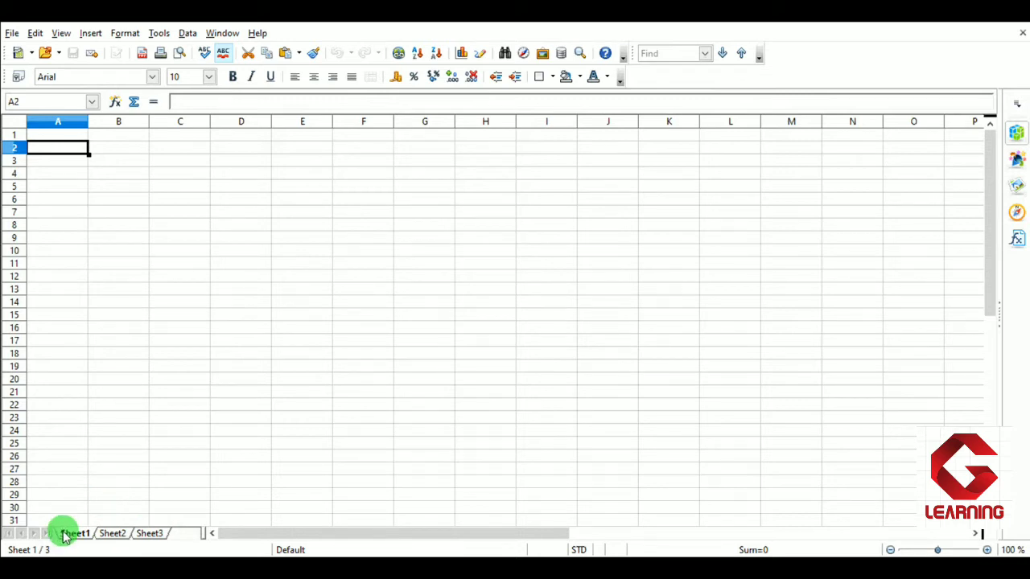
Switch between Sheet1, Sheet2 and Sheet3 to examine each of the workbook's sheets.
click(144, 535)
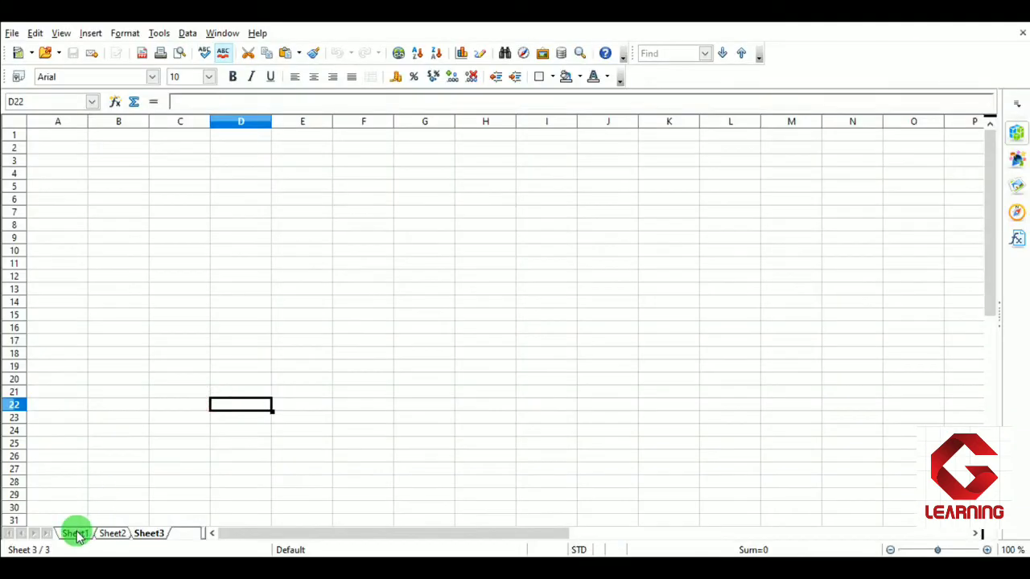
click(74, 534)
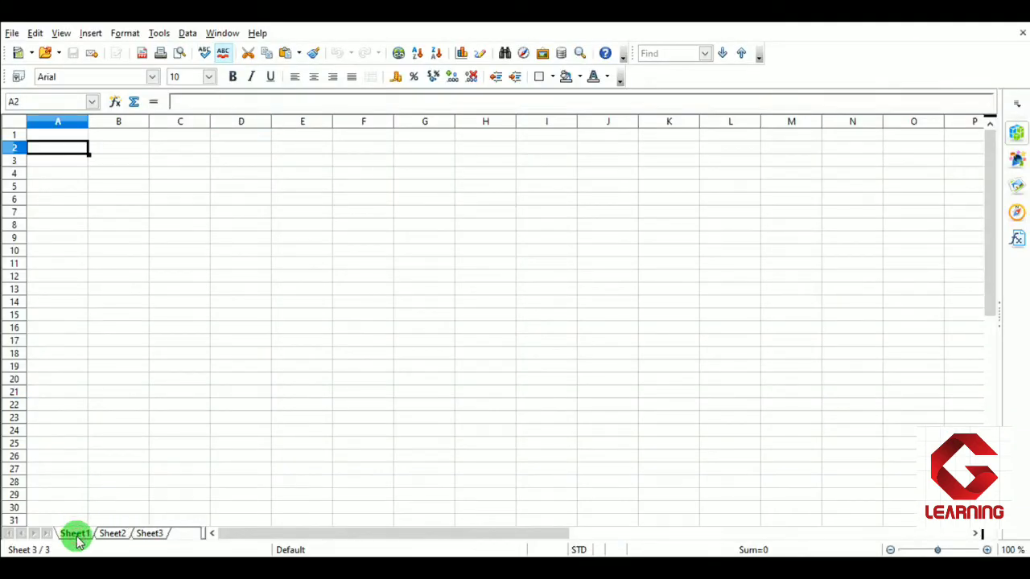
click(112, 534)
click(153, 535)
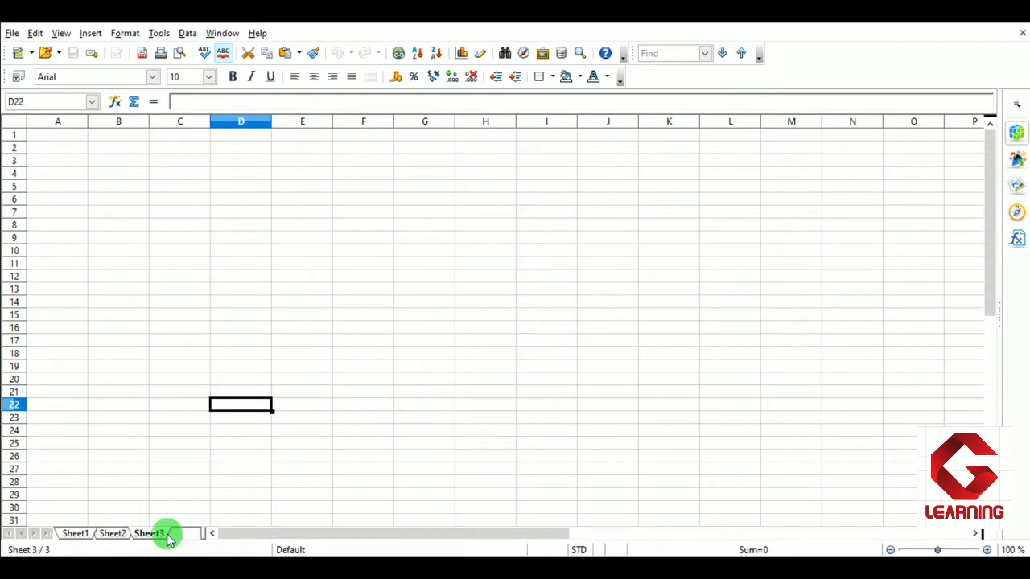
click(73, 535)
click(116, 535)
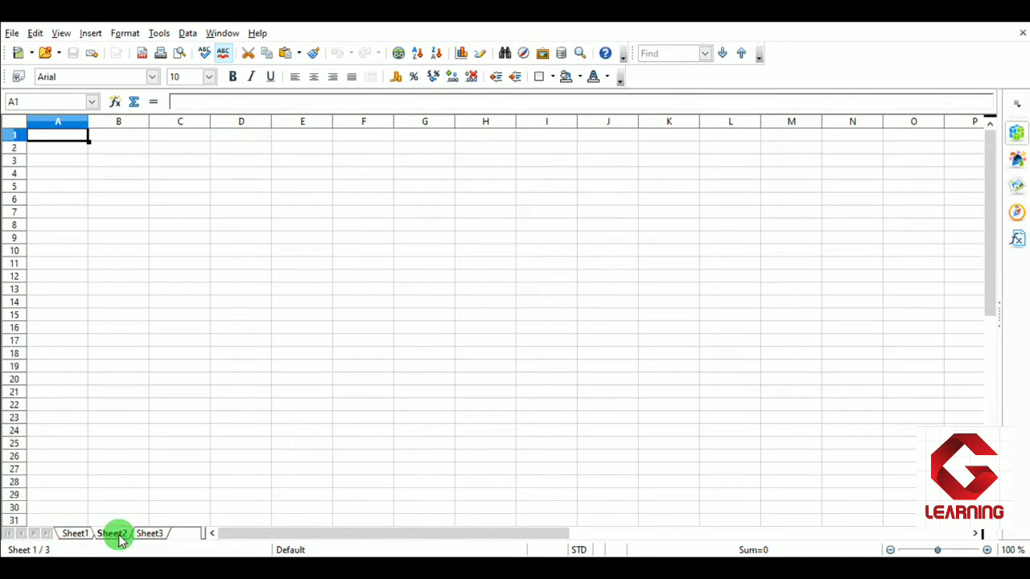
click(74, 535)
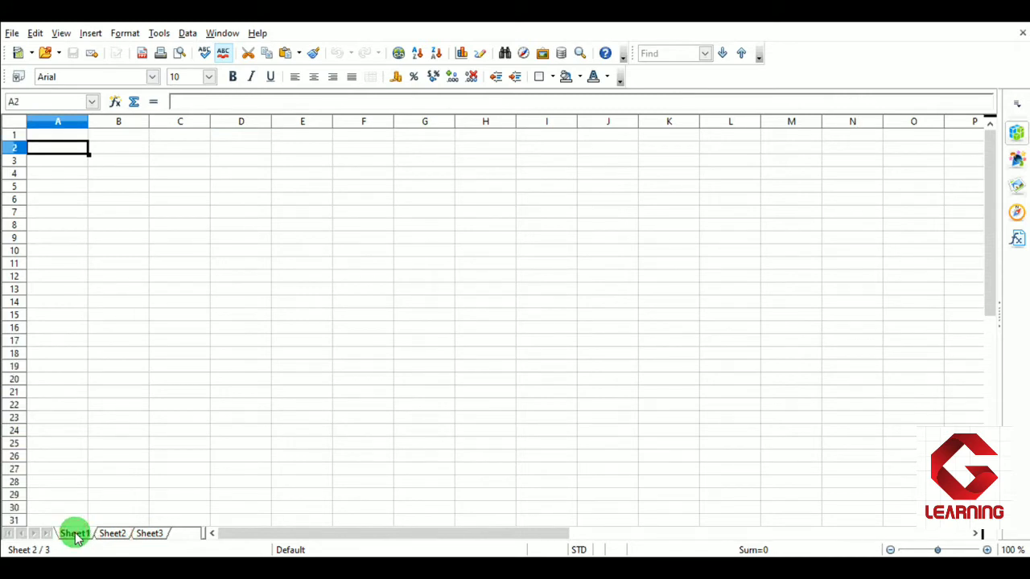
Insert one new sheet before Sheet2 with the default name, and check its place after Sheet1.
click(108, 535)
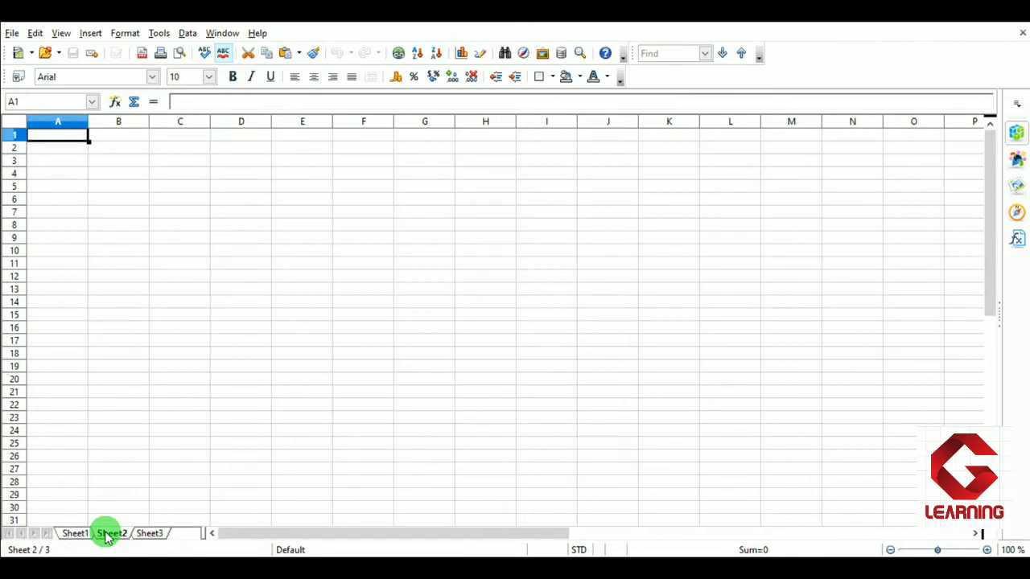
right_click(107, 535)
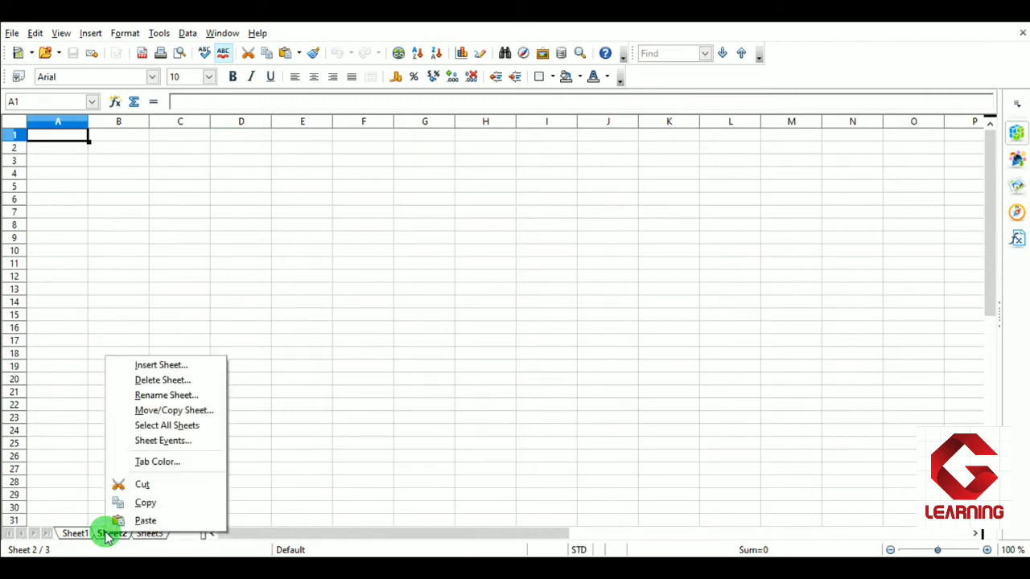
click(166, 366)
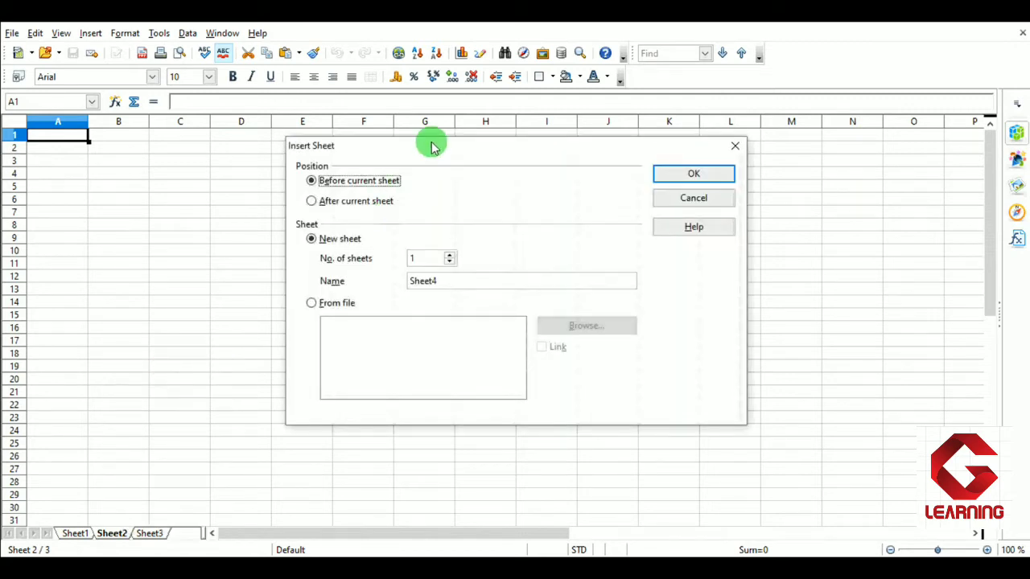
drag(432, 147, 405, 155)
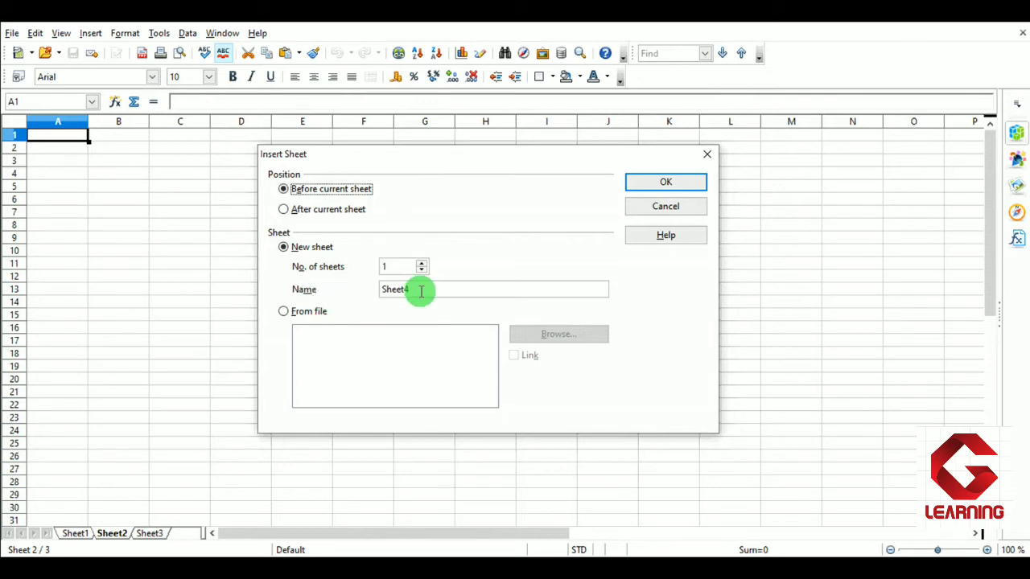
click(283, 313)
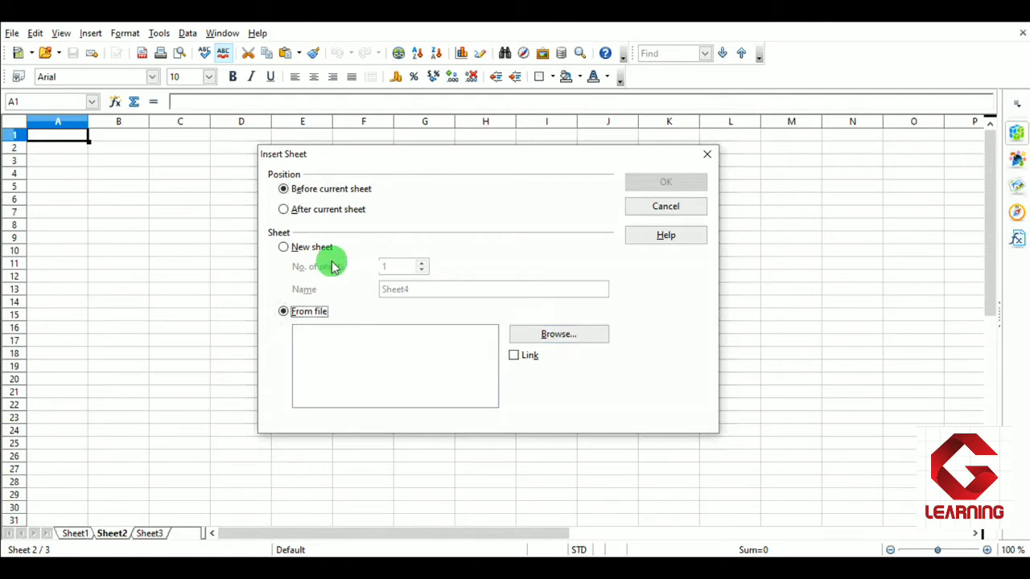
click(284, 249)
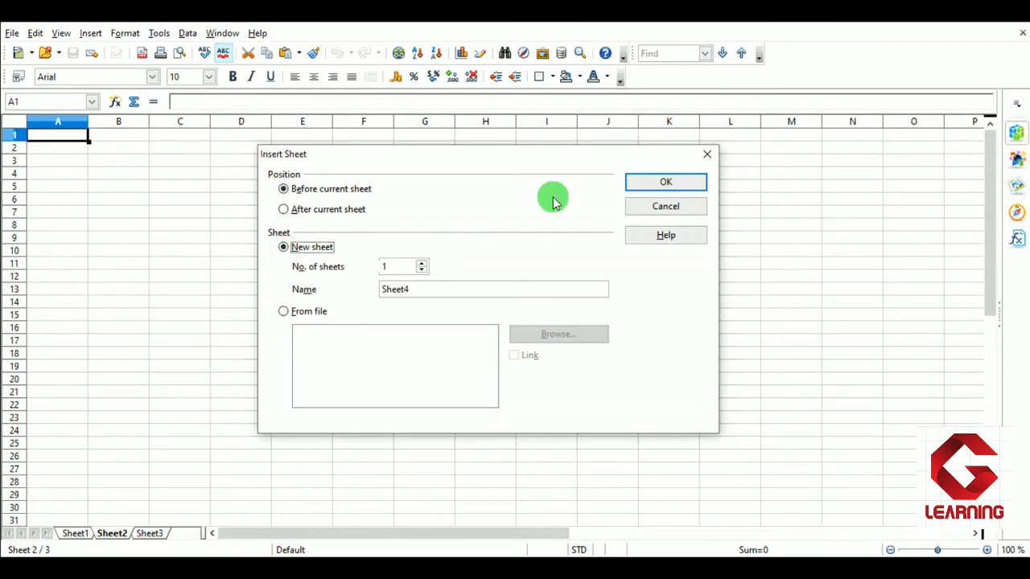
click(667, 182)
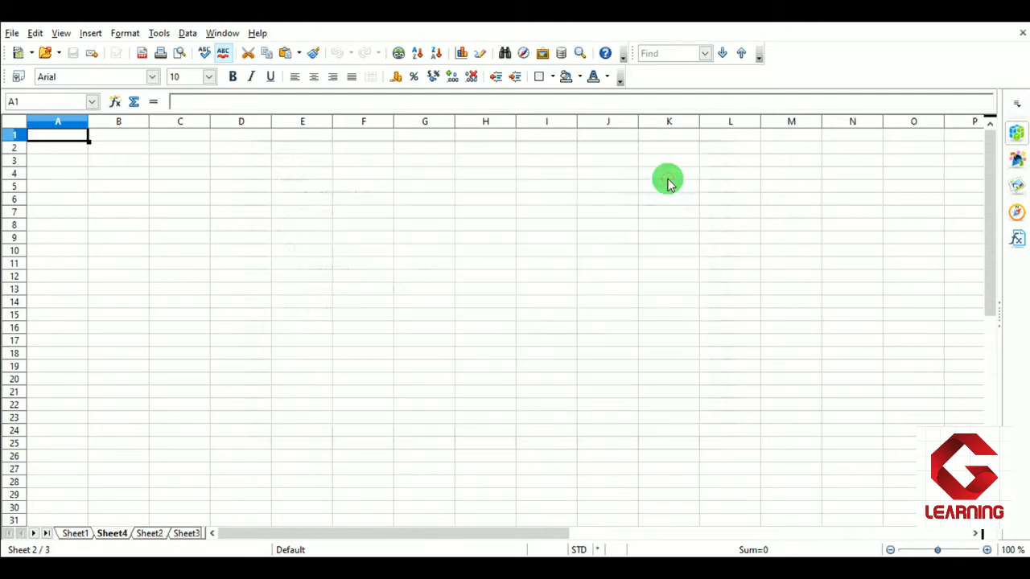
click(68, 534)
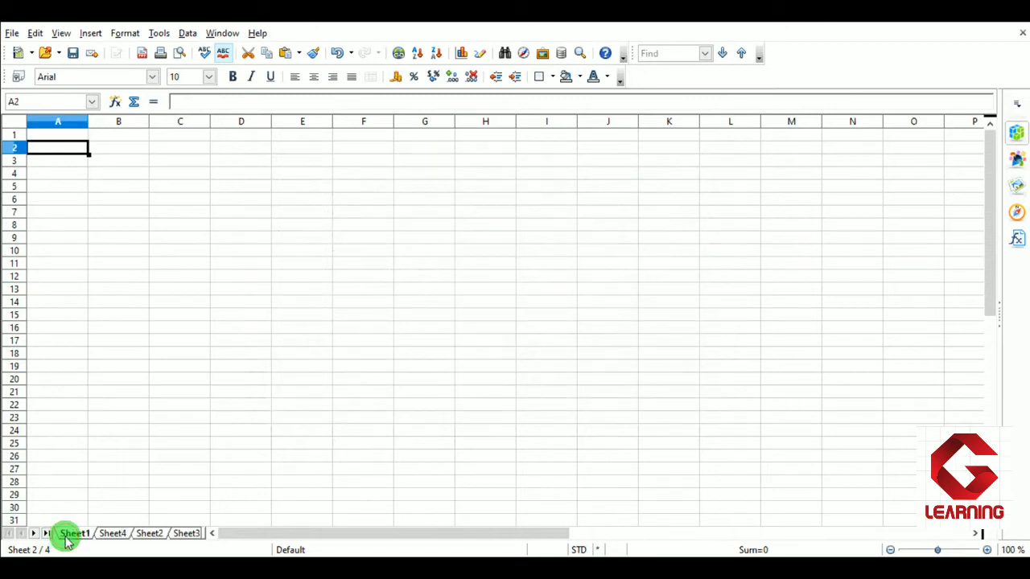
drag(148, 538, 111, 541)
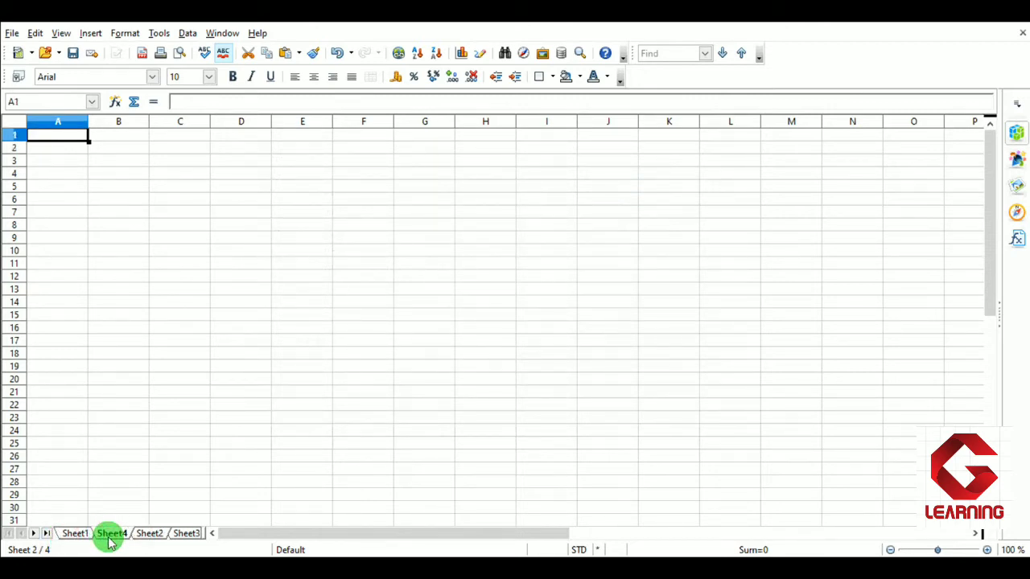
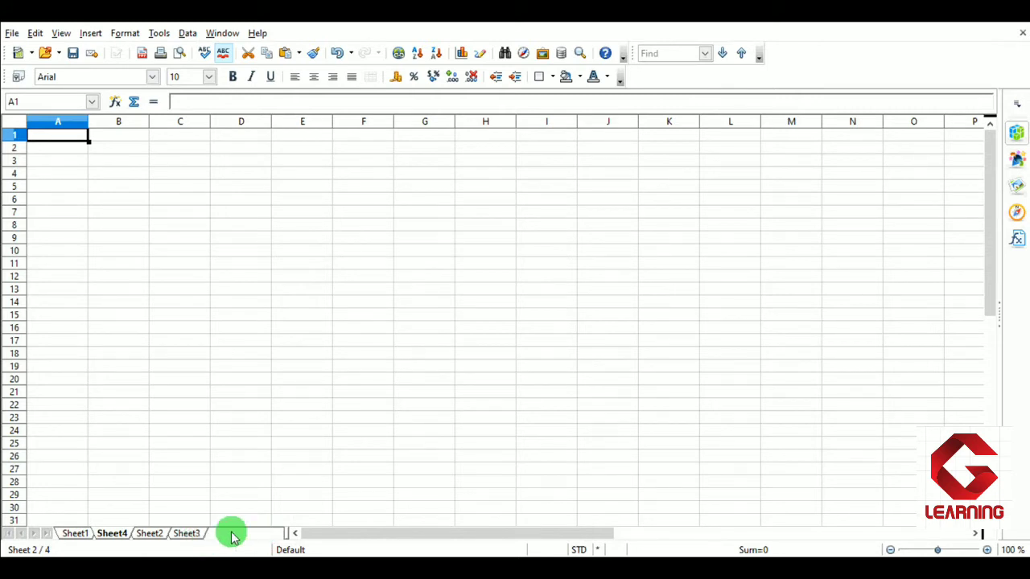
double_click(231, 538)
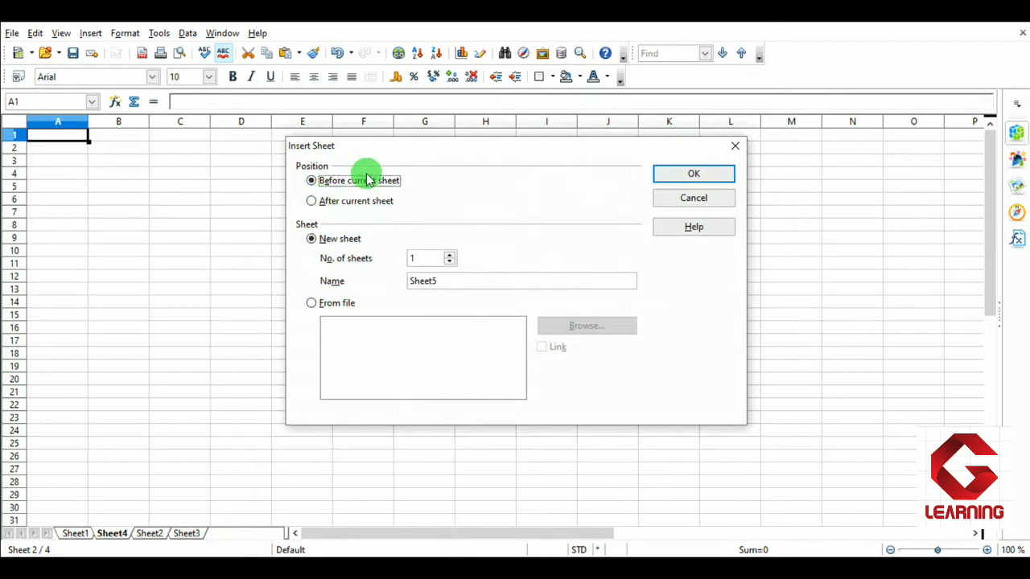
click(735, 145)
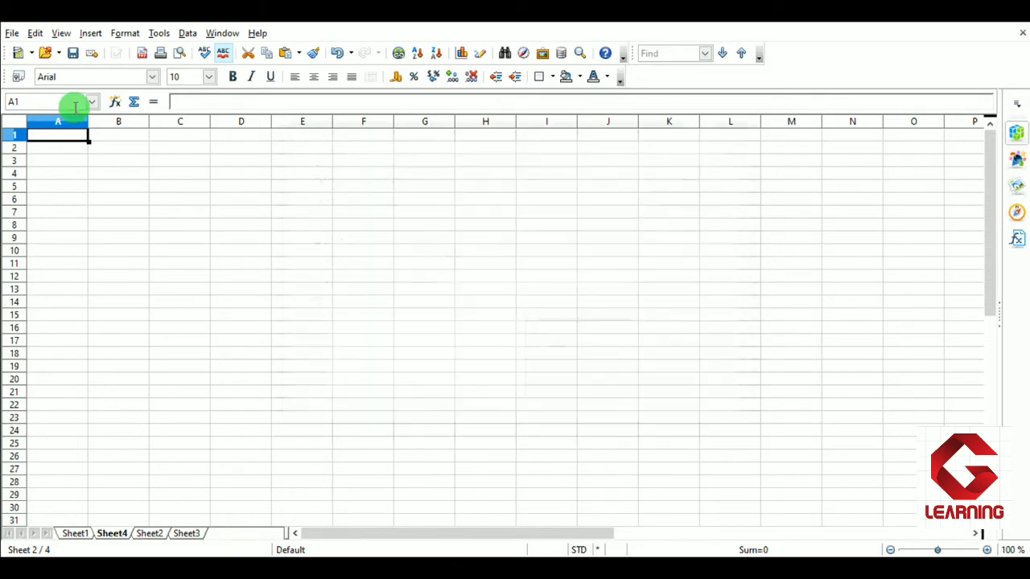
click(91, 33)
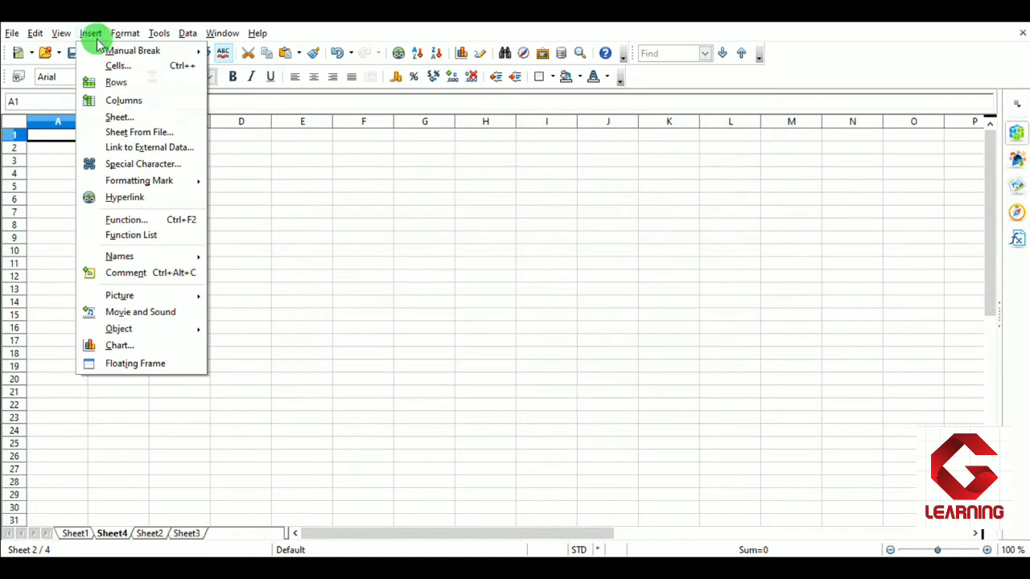
click(99, 117)
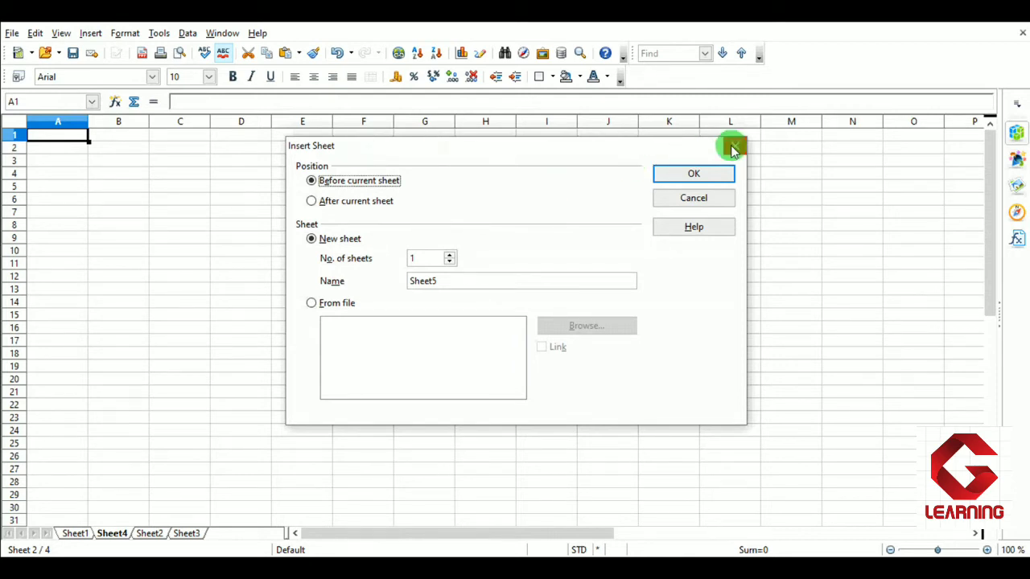
click(734, 147)
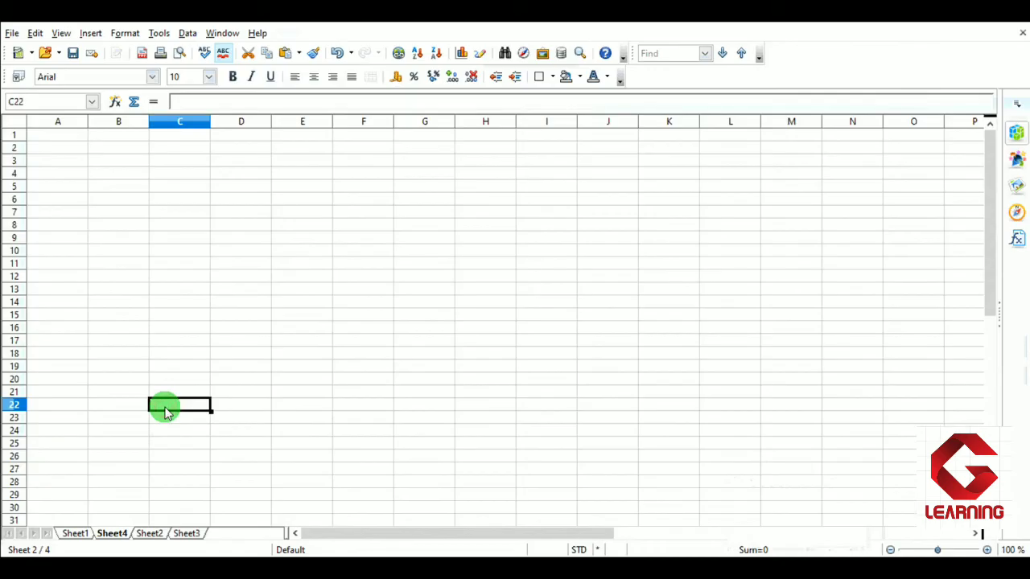
Switch between Sheet1, Sheet4 and Sheet2 to examine the order and names of the sheets.
click(75, 534)
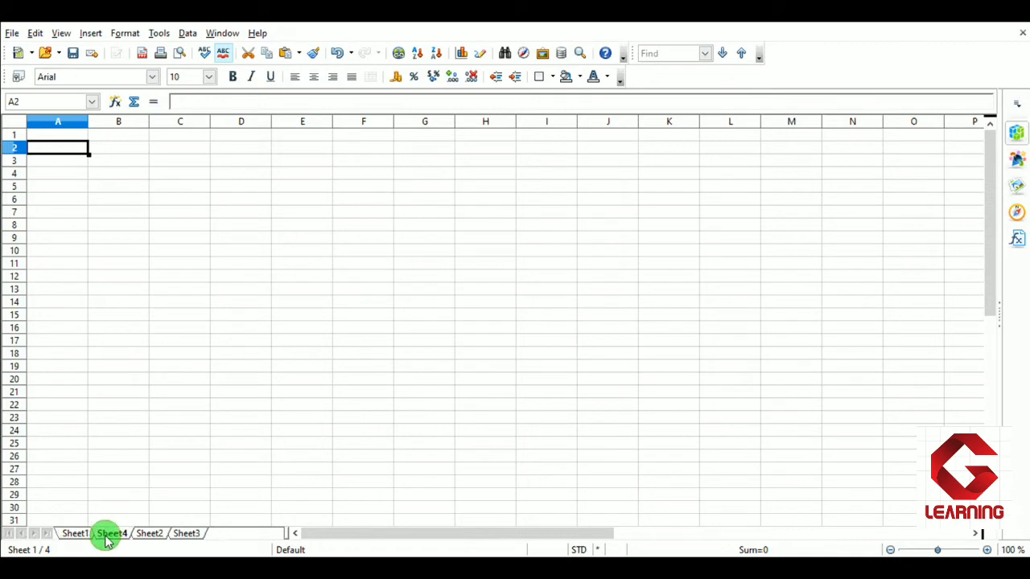
click(107, 537)
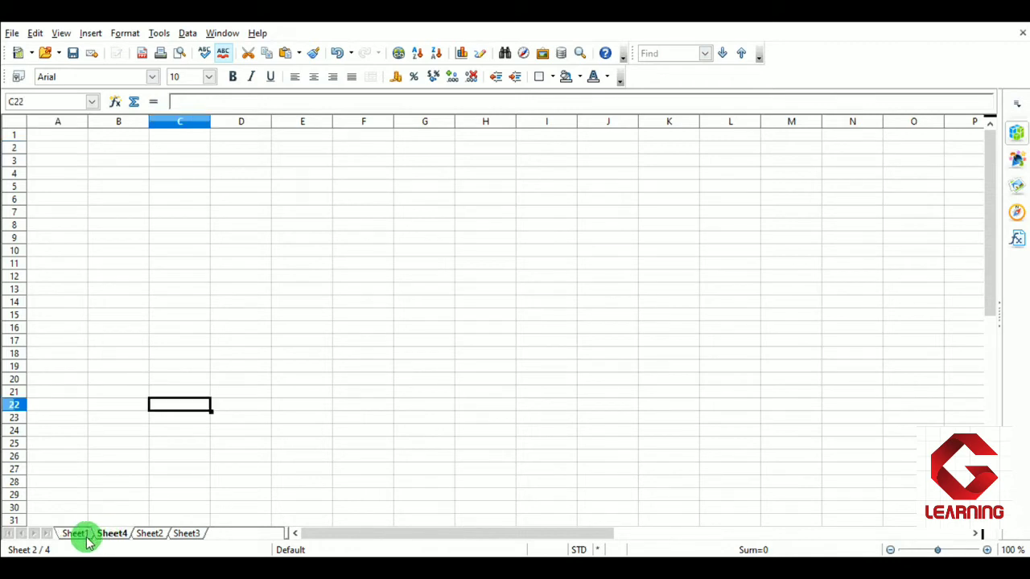
click(78, 537)
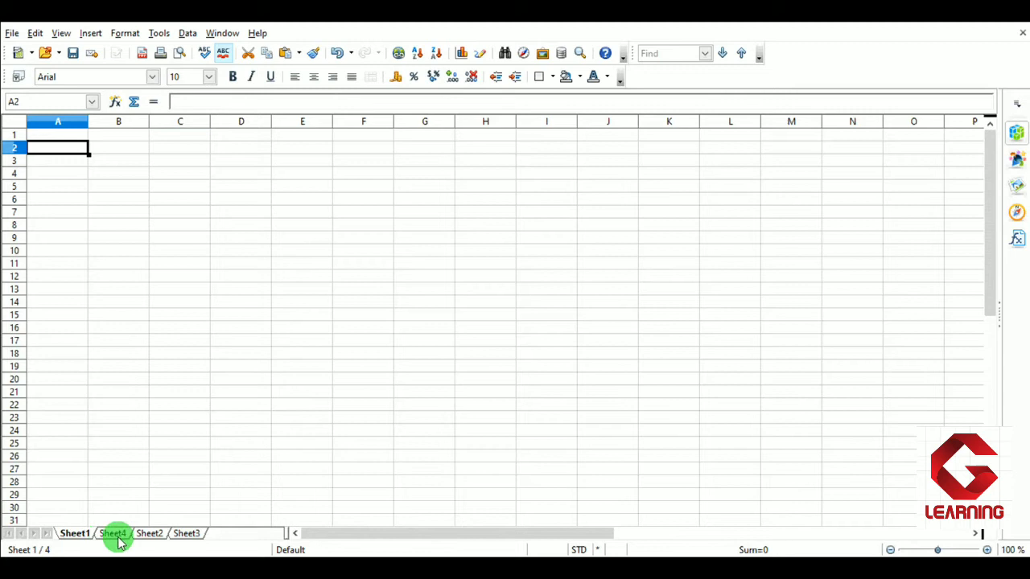
click(115, 537)
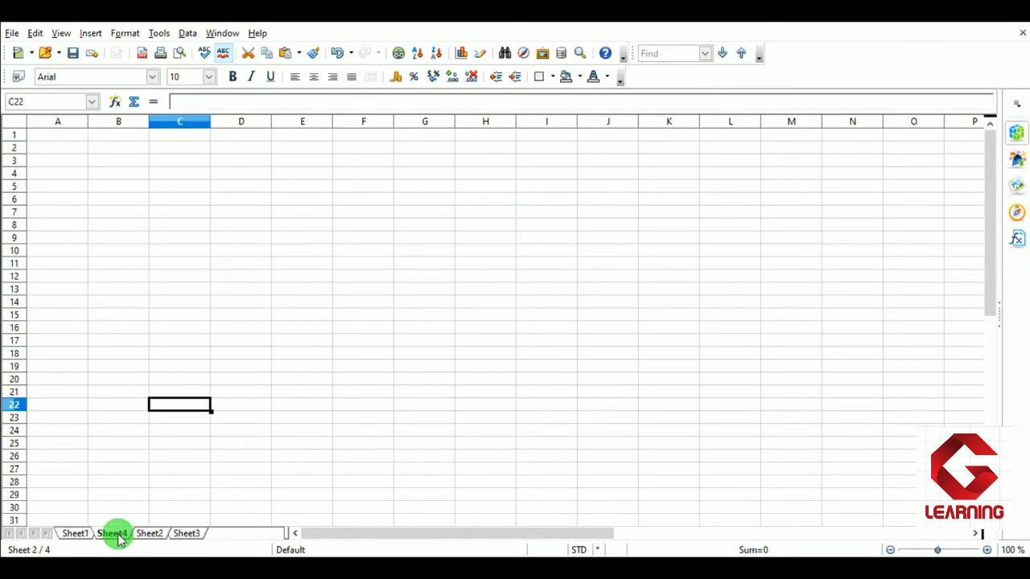
click(149, 537)
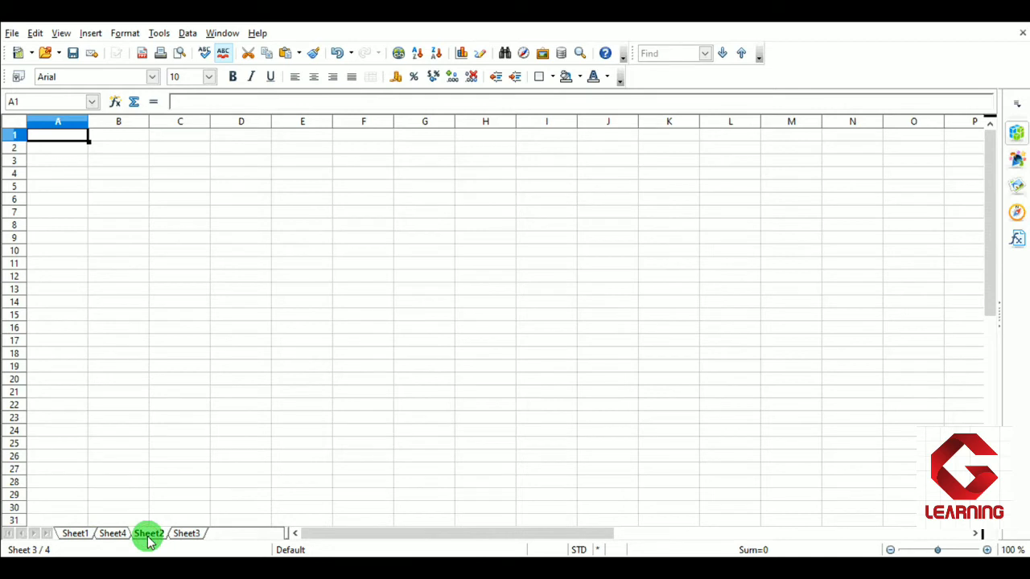
Rename Sheet1 as English.
click(69, 536)
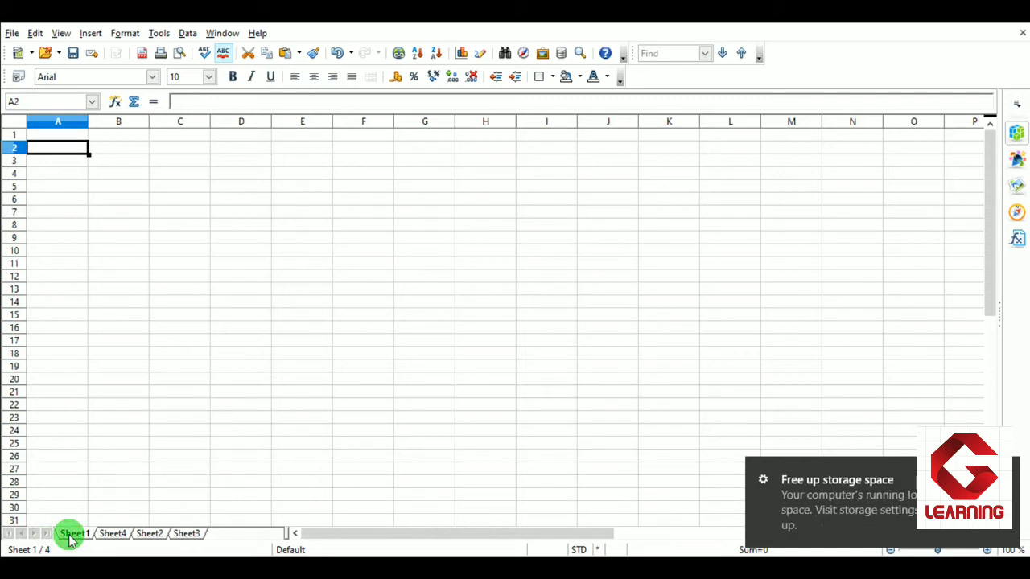
right_click(70, 535)
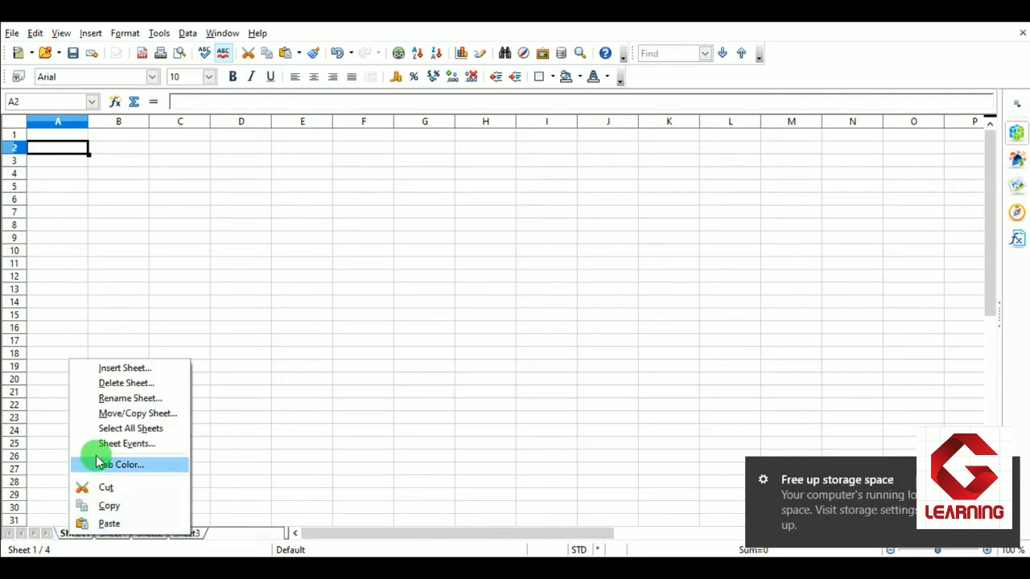
click(93, 405)
drag(382, 279, 411, 291)
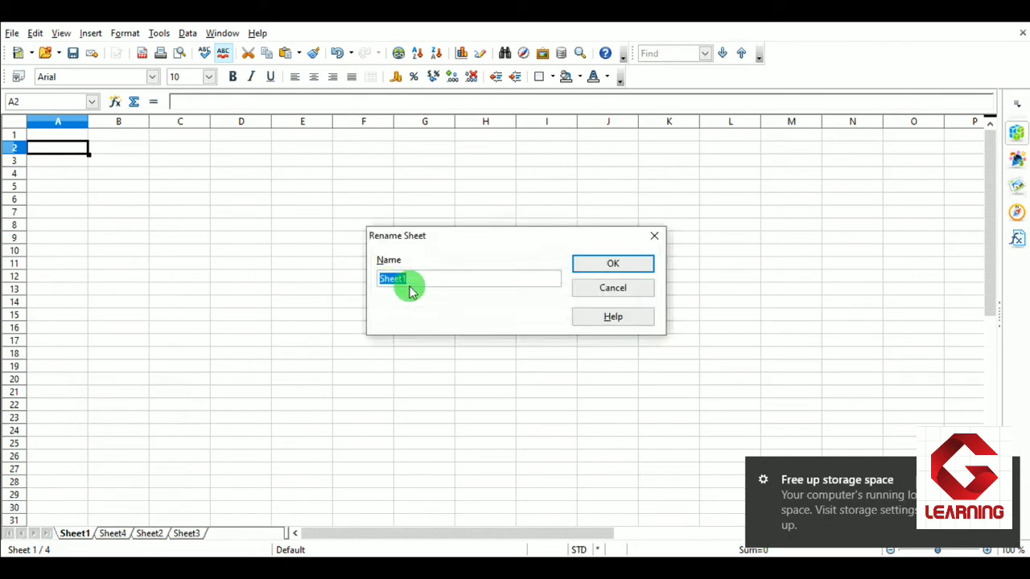
text(English)
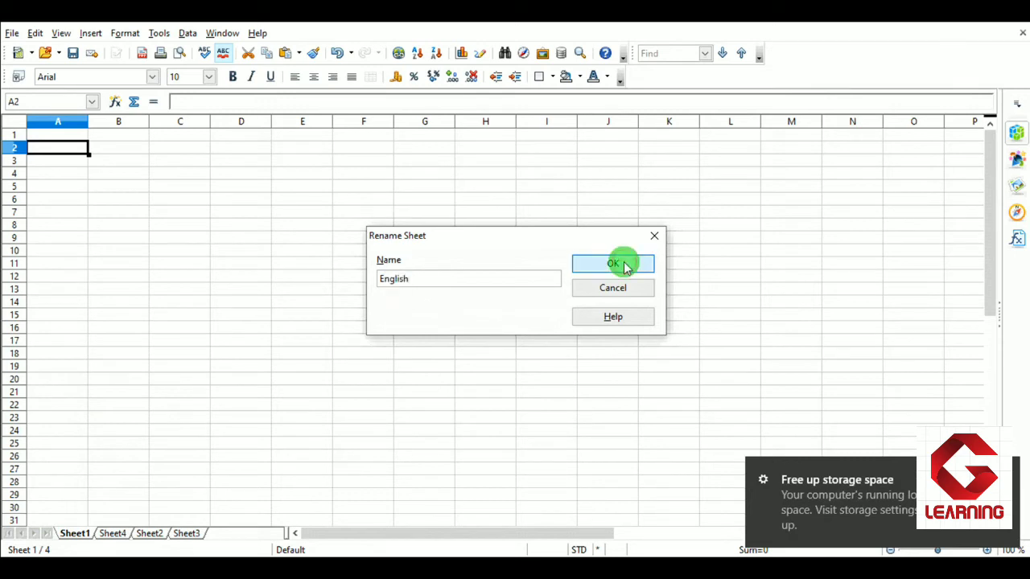
click(624, 267)
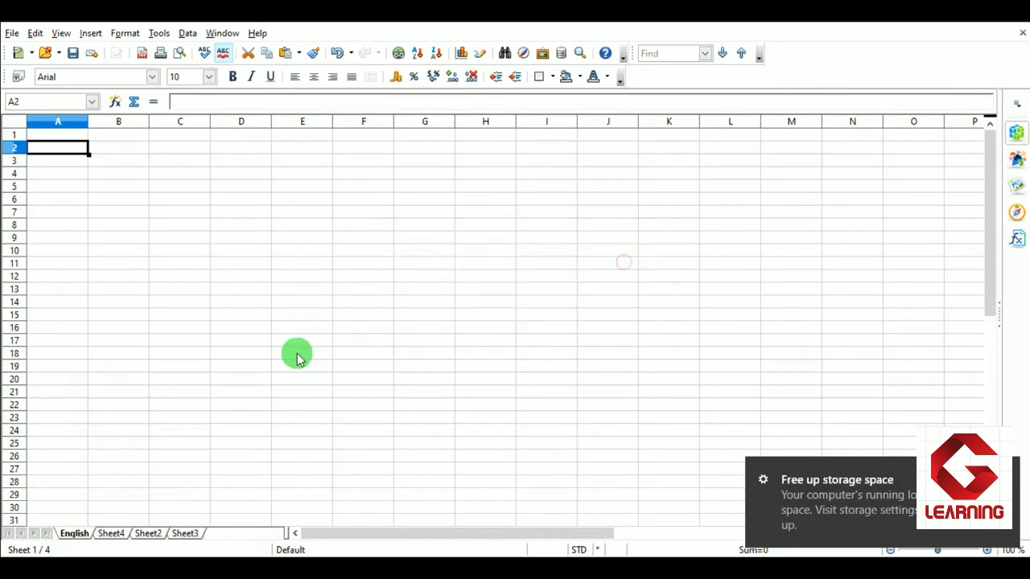
Rename Sheet4 as Hindi.
double_click(111, 534)
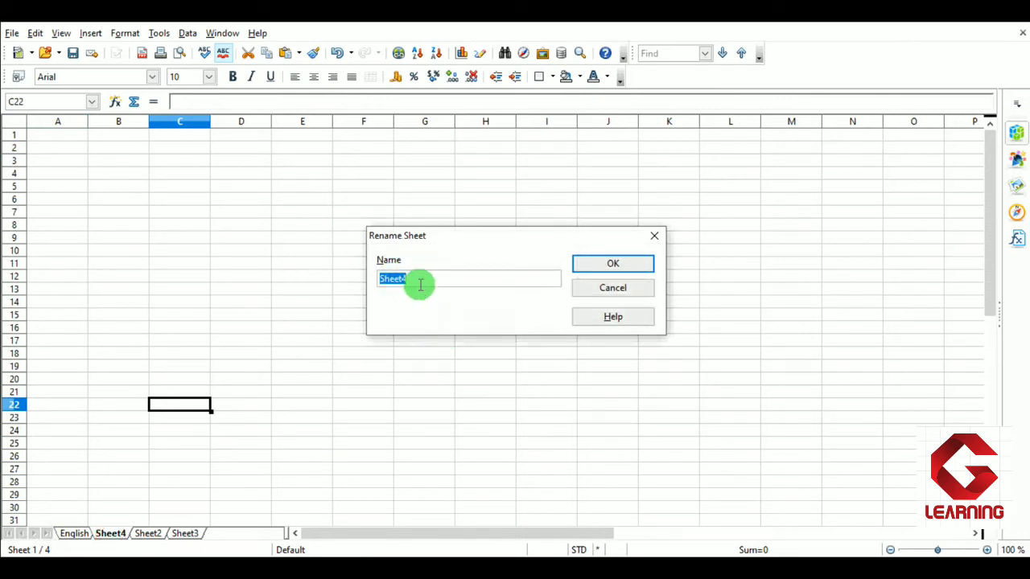
text(Hindi)
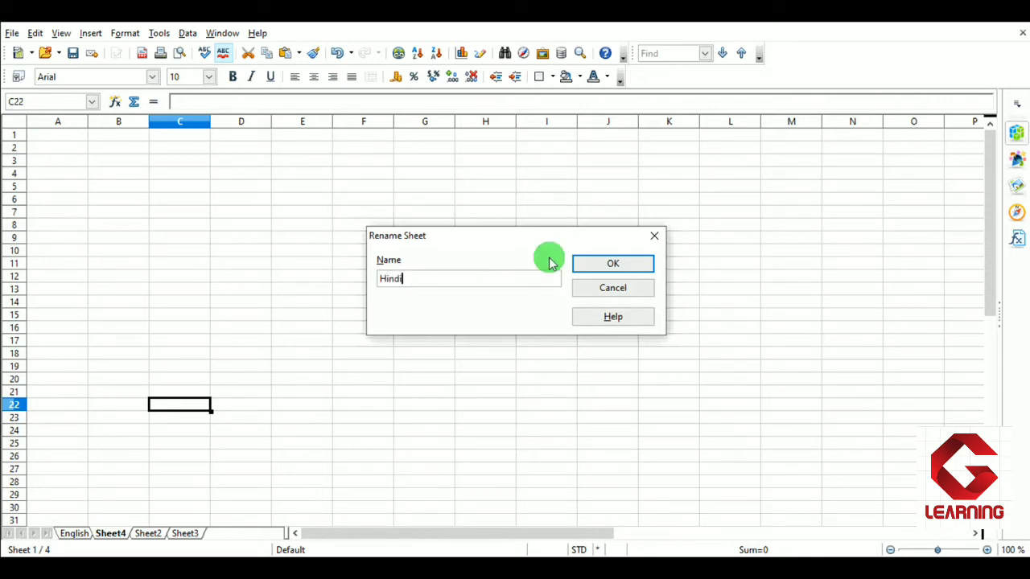
click(595, 263)
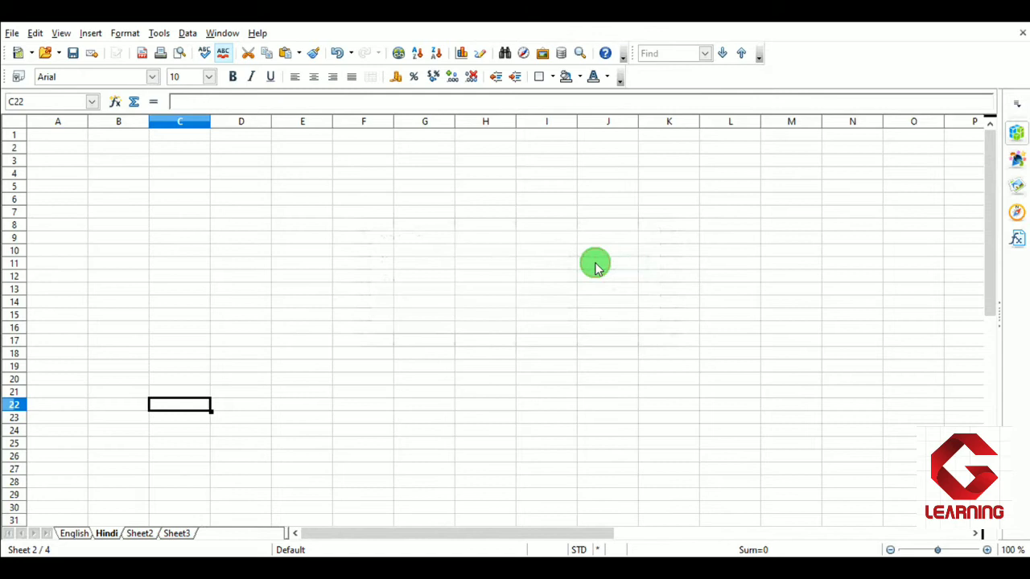
Rename Sheet2 as Mathematics.
click(140, 534)
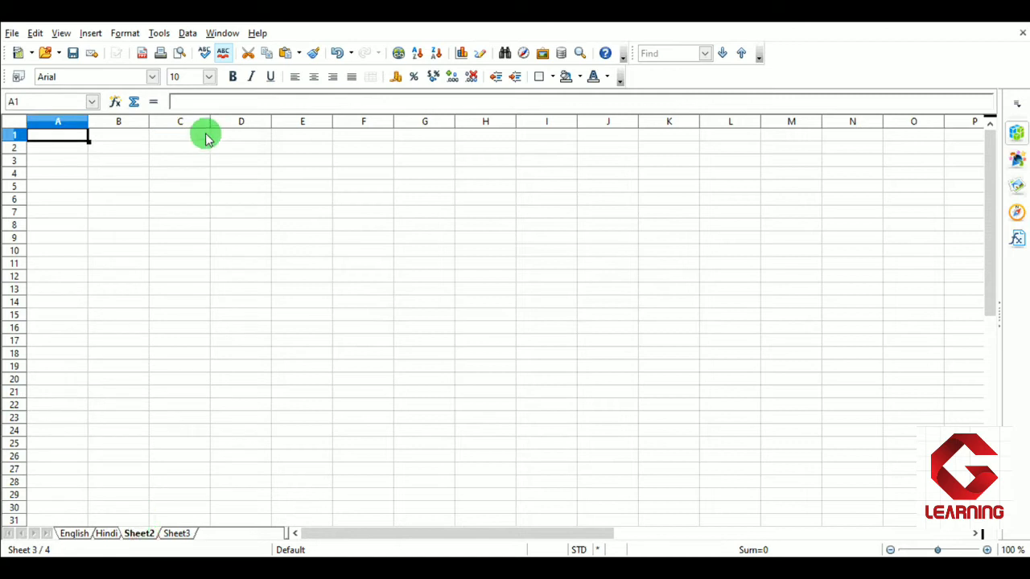
click(125, 36)
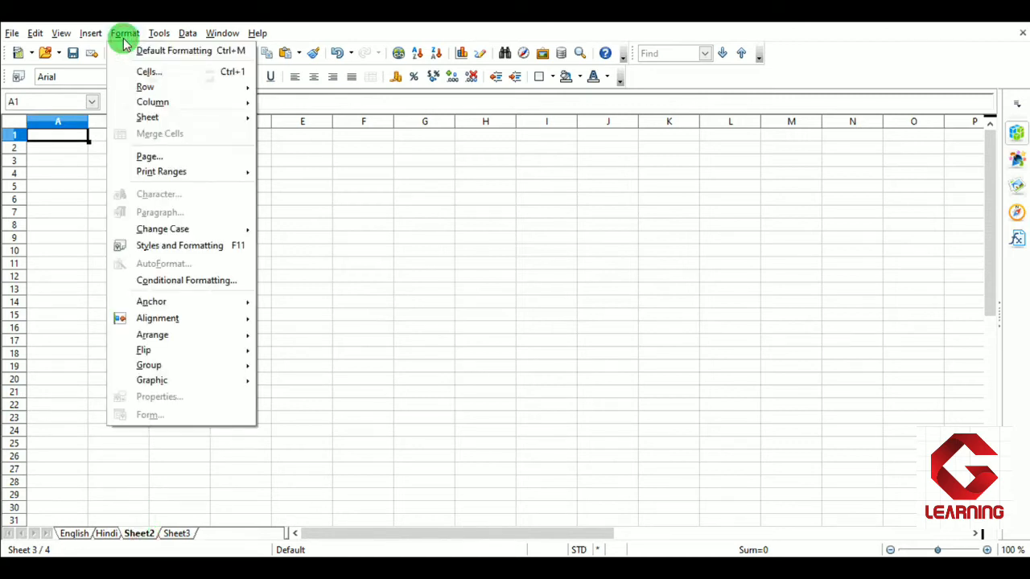
mouse_move(129, 118)
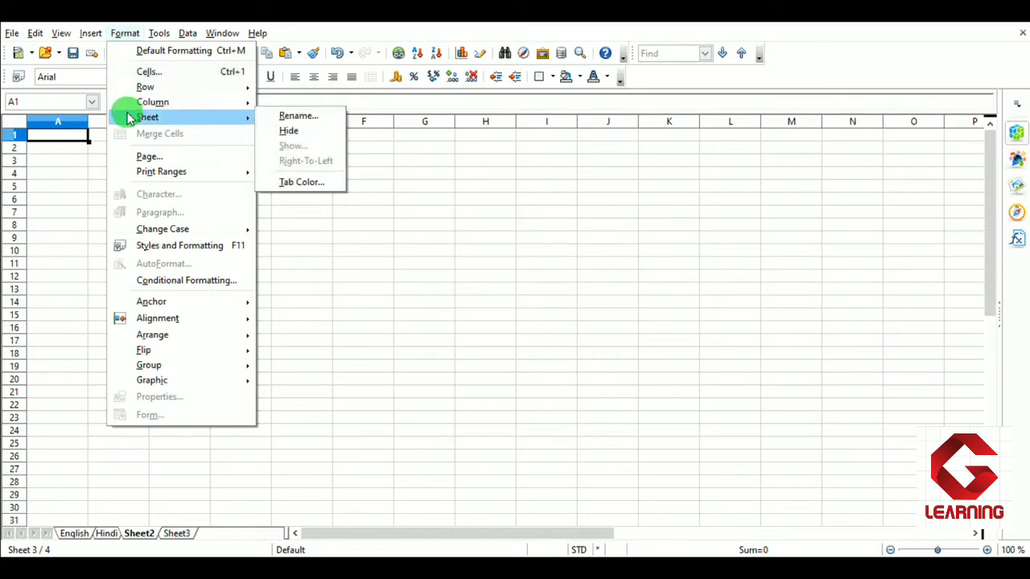
click(268, 118)
drag(443, 236, 422, 227)
text(Mathematics)
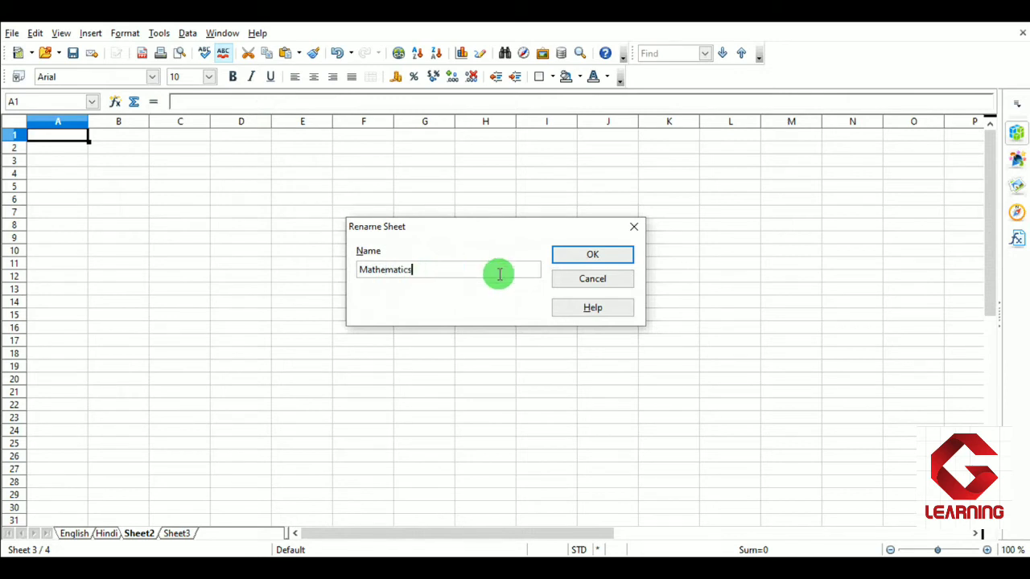
click(592, 254)
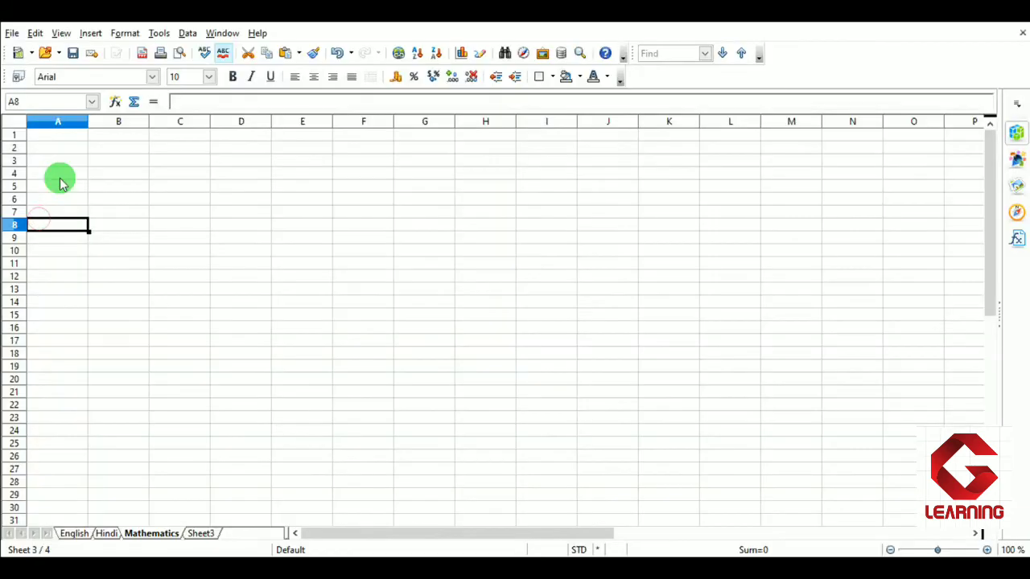
Review the students' marks on the English, Hindi and Mathematics sheets.
click(60, 177)
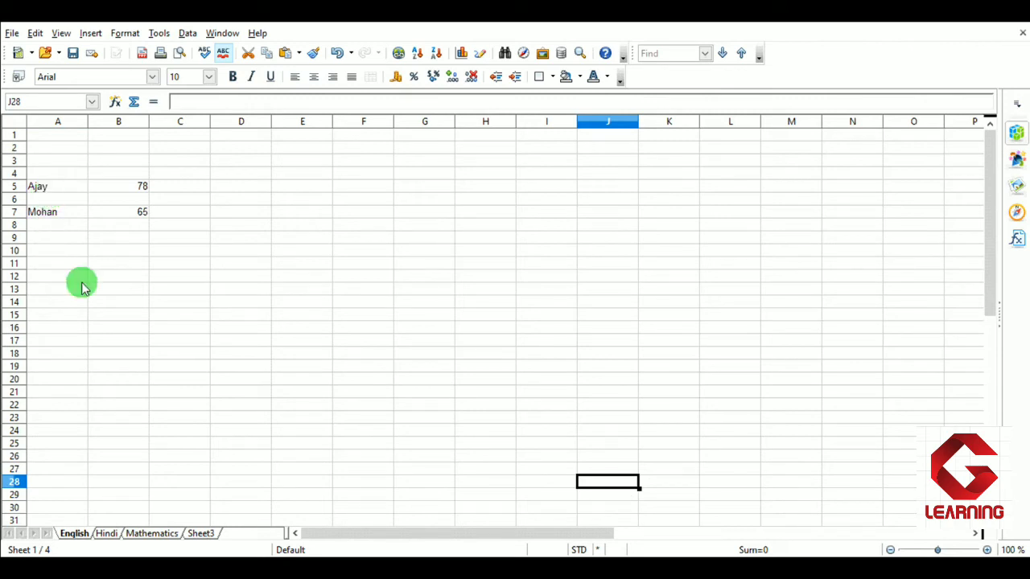
click(106, 534)
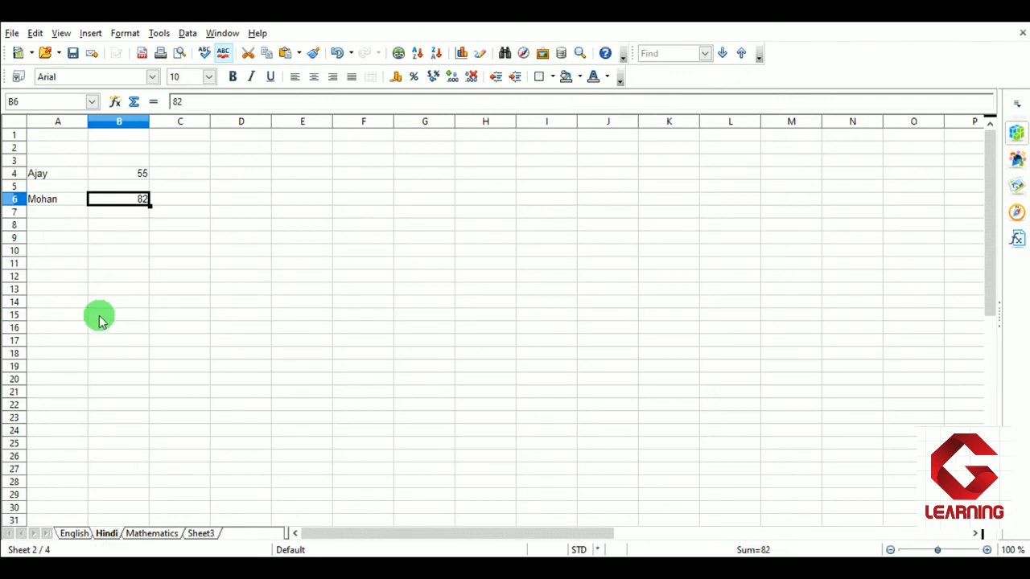
click(138, 536)
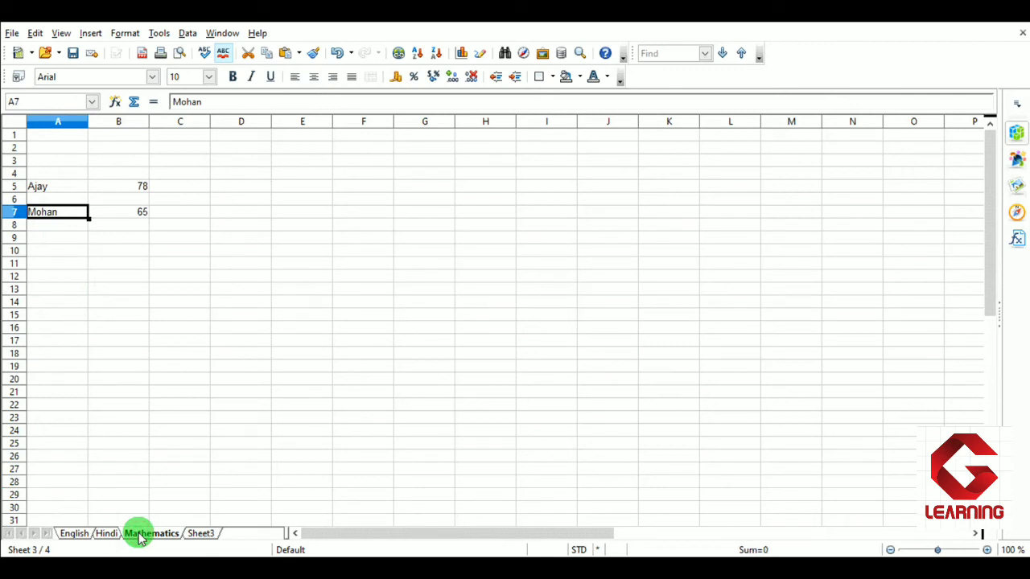
Enter the two students' names in cells A5 and A7 of Sheet3, and make B5 the active cell.
click(210, 537)
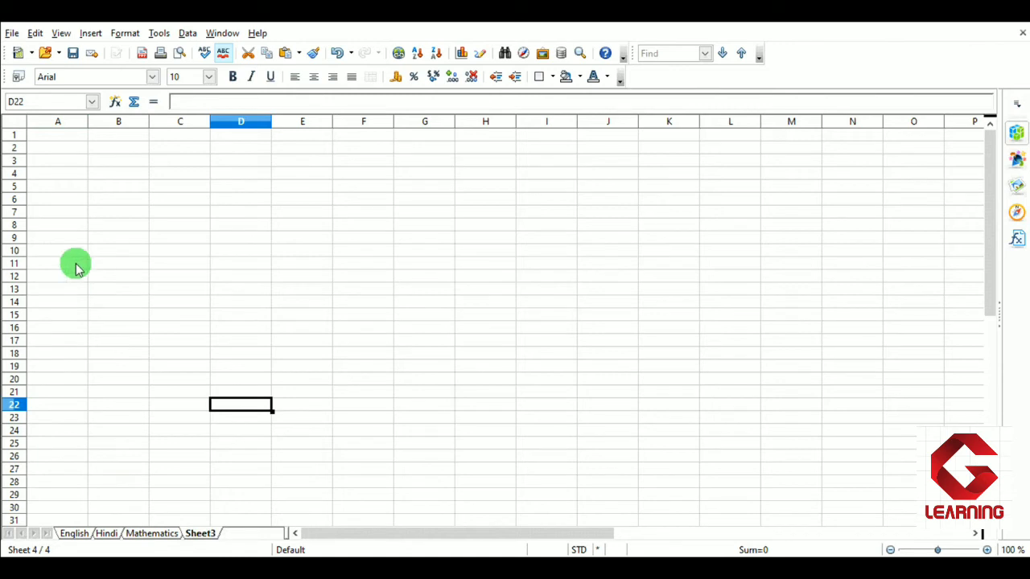
click(53, 191)
text(Ajay)
key(Return)
key(Return)
text(Mohan)
key(Return)
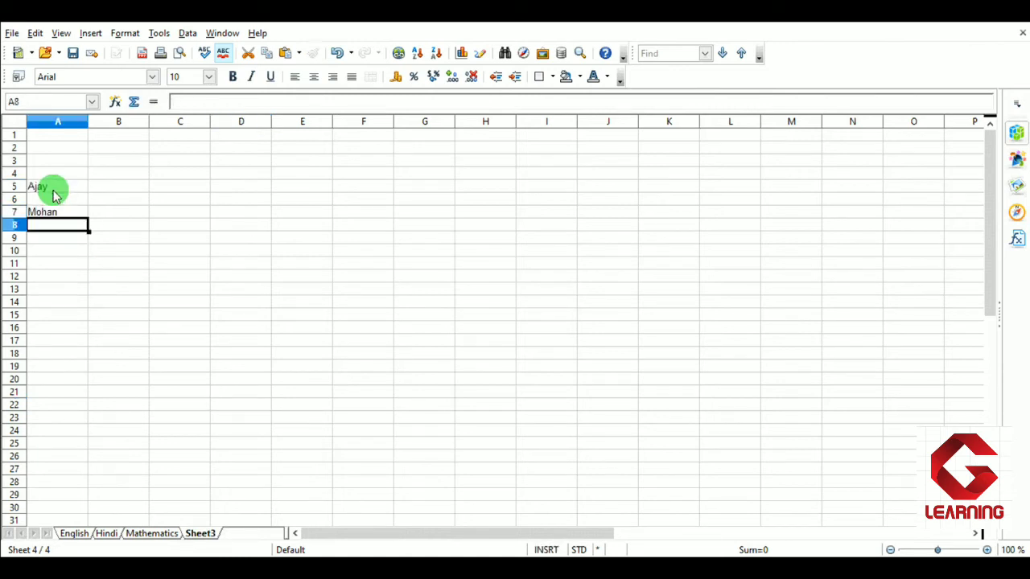
key(Up)
key(Up)
key(Up)
key(Right)
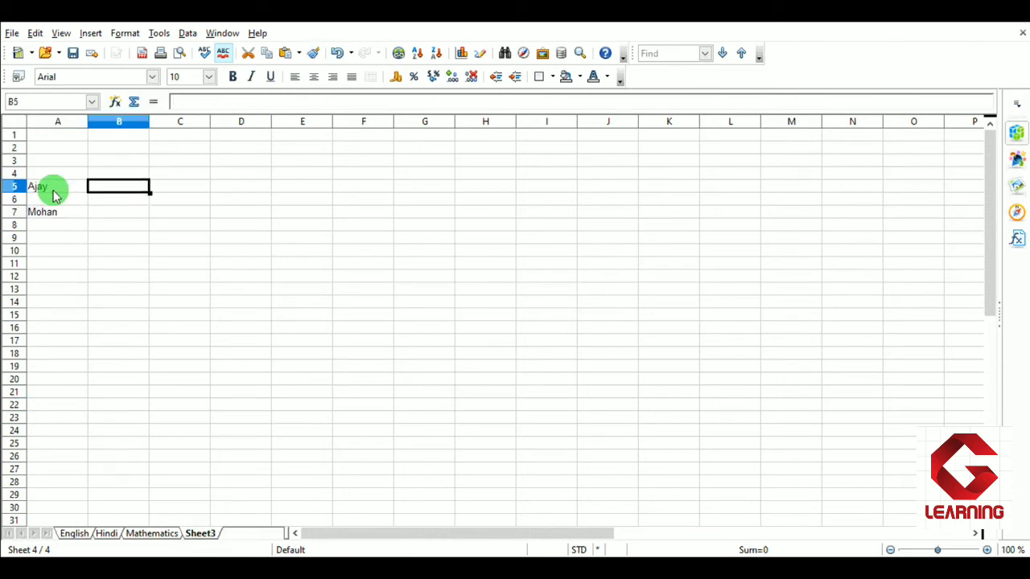
Rename Sheet3 as Percentage.
double_click(209, 536)
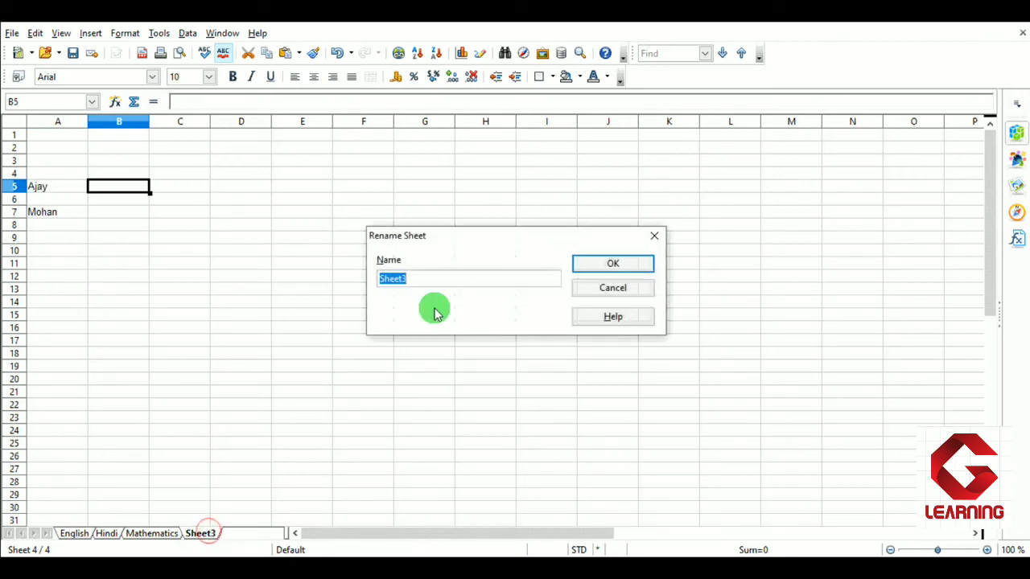
text(Percentage)
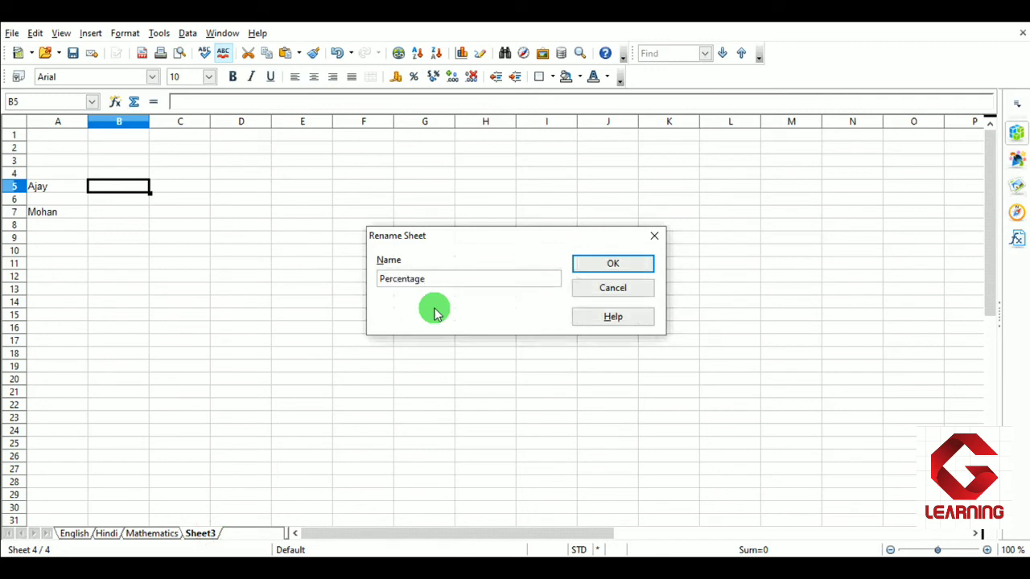
key(Return)
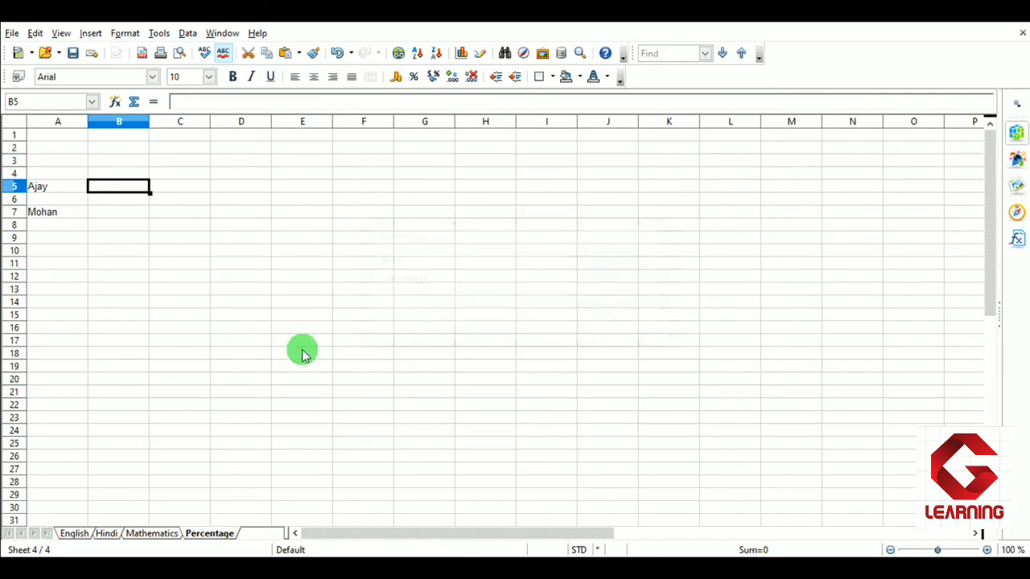
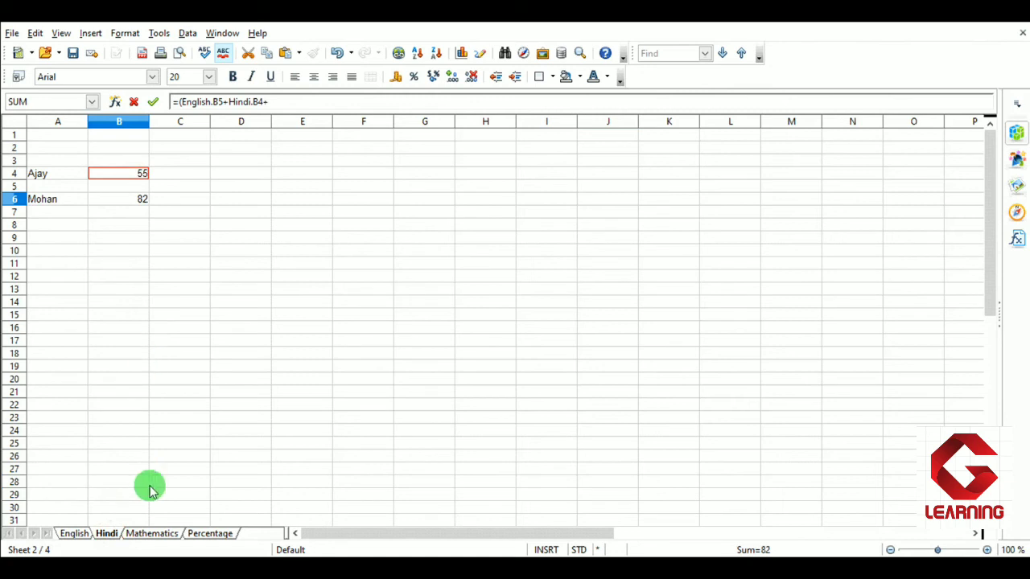
Add Mathematics.B5 as the last reference of the sum in Percentage cell B5, close the parenthesis and return to the Percentage sheet.
click(152, 533)
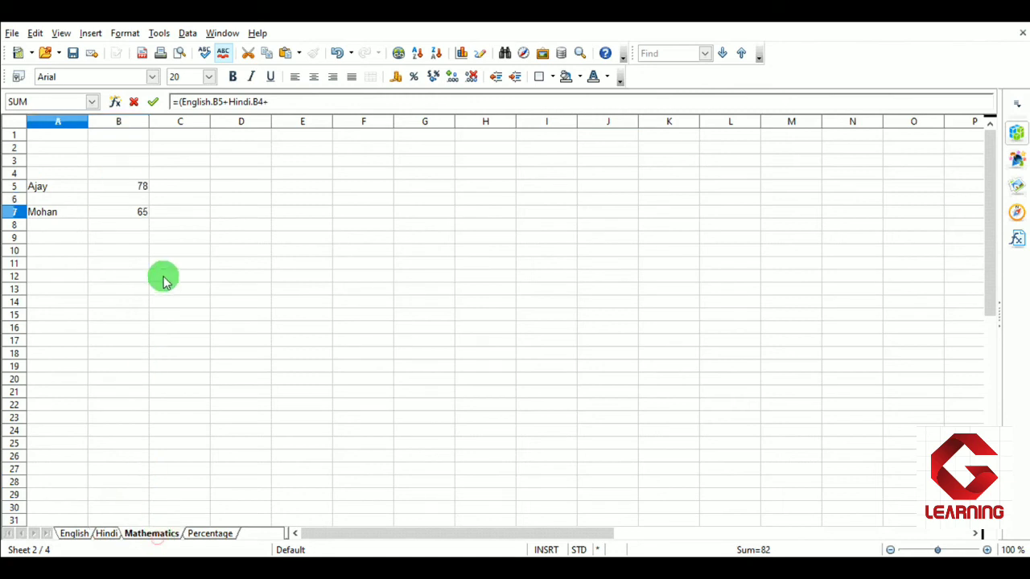
click(135, 187)
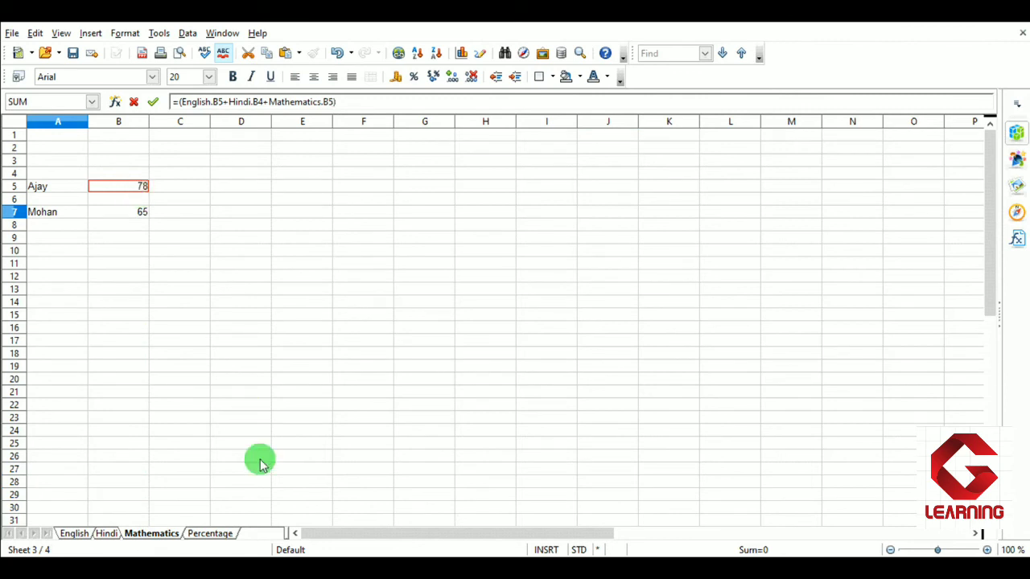
click(208, 534)
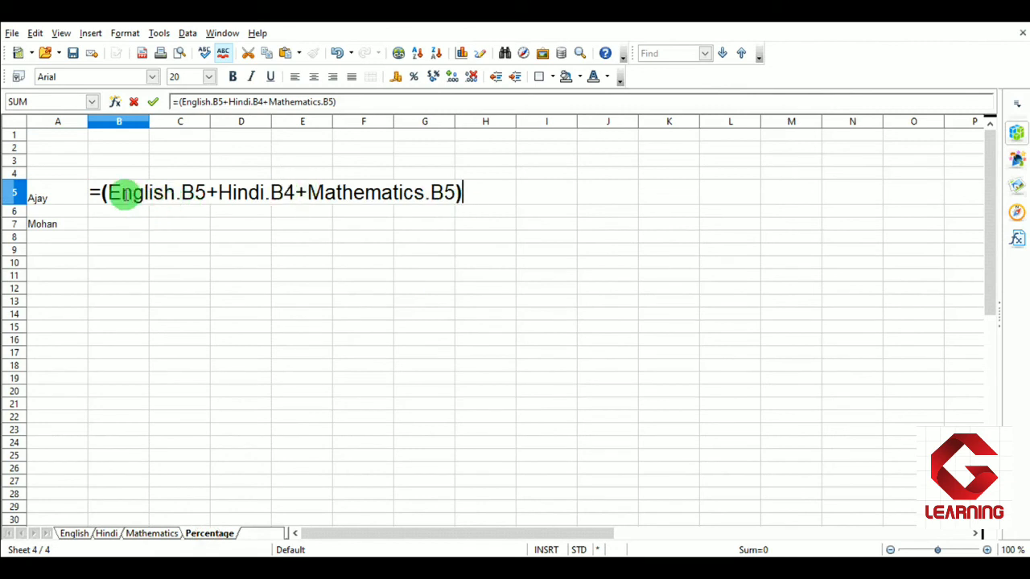
Examine how the English reference in the B5 formula combines the sheet name, the dot and the cell address.
drag(108, 193, 206, 193)
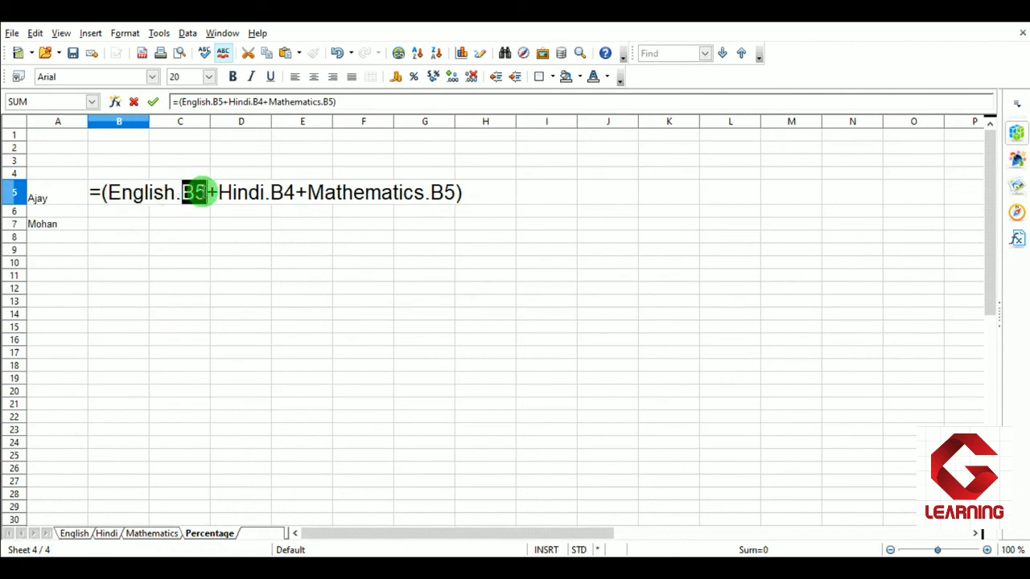
click(179, 195)
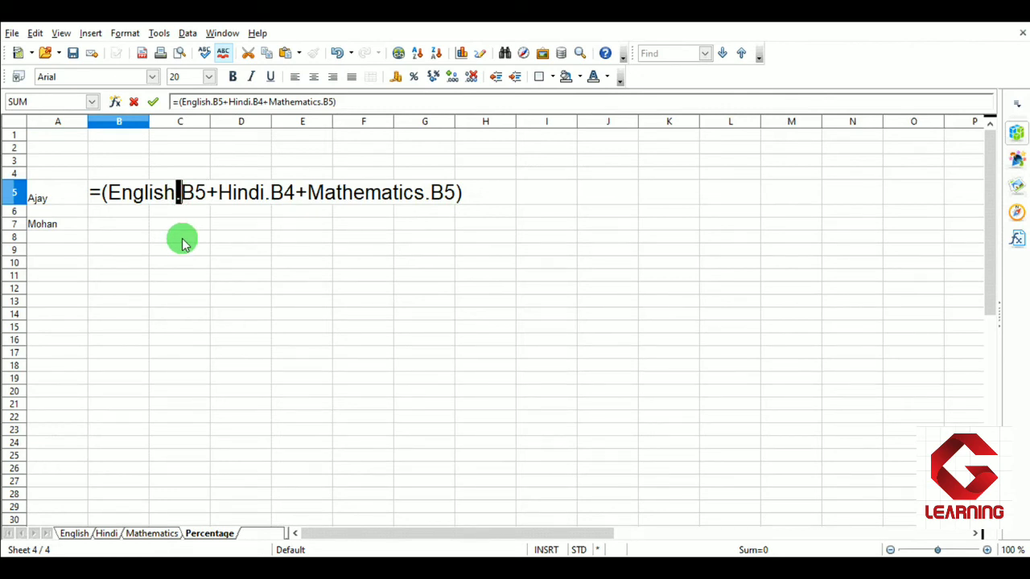
click(120, 194)
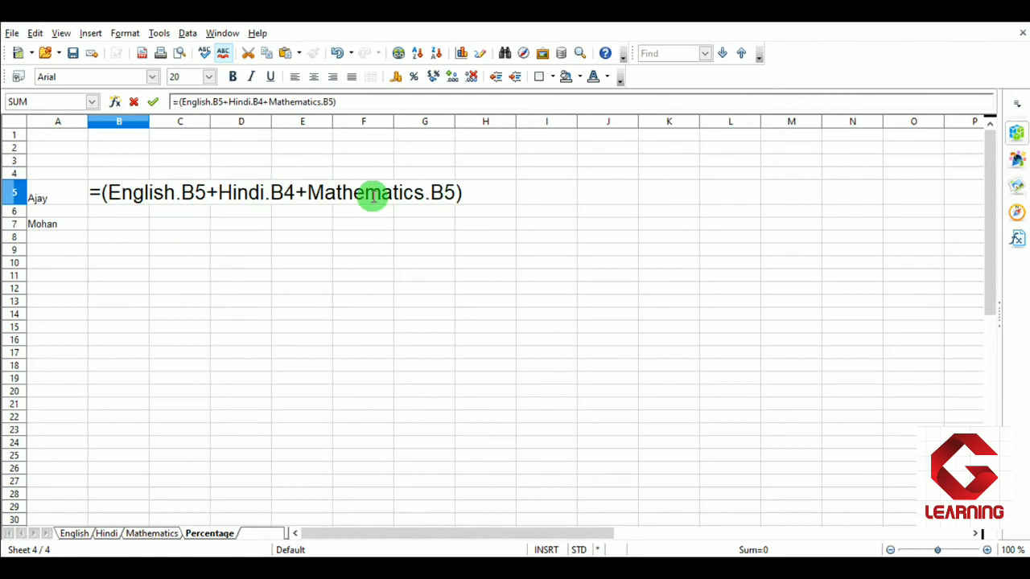
Divide the bracketed sum in B5 by 3 and check the finished formula =(English.B5+Hindi.B4+Mathematics.B5)/3.
click(469, 196)
text(/)
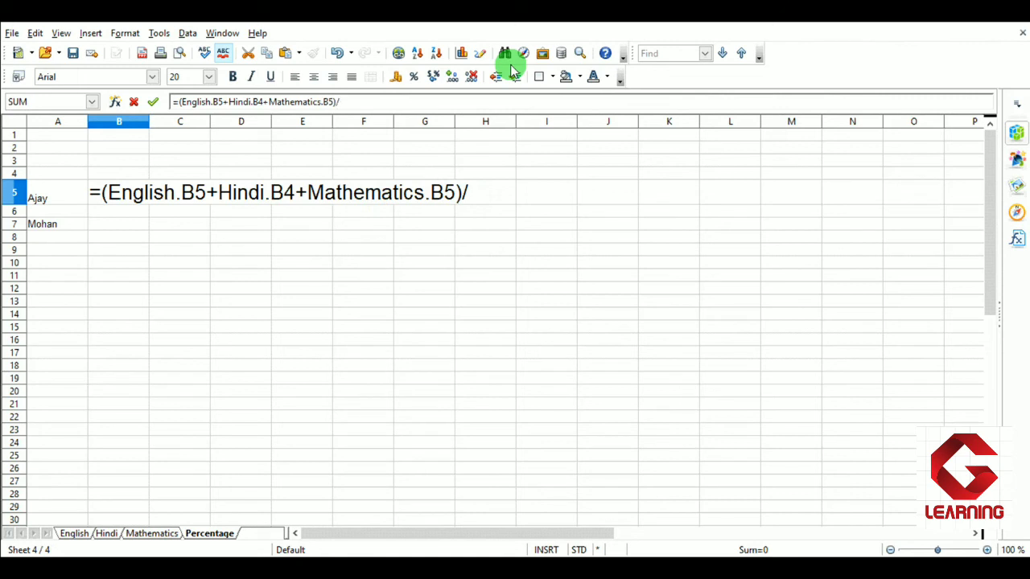
text(3)
key(Return)
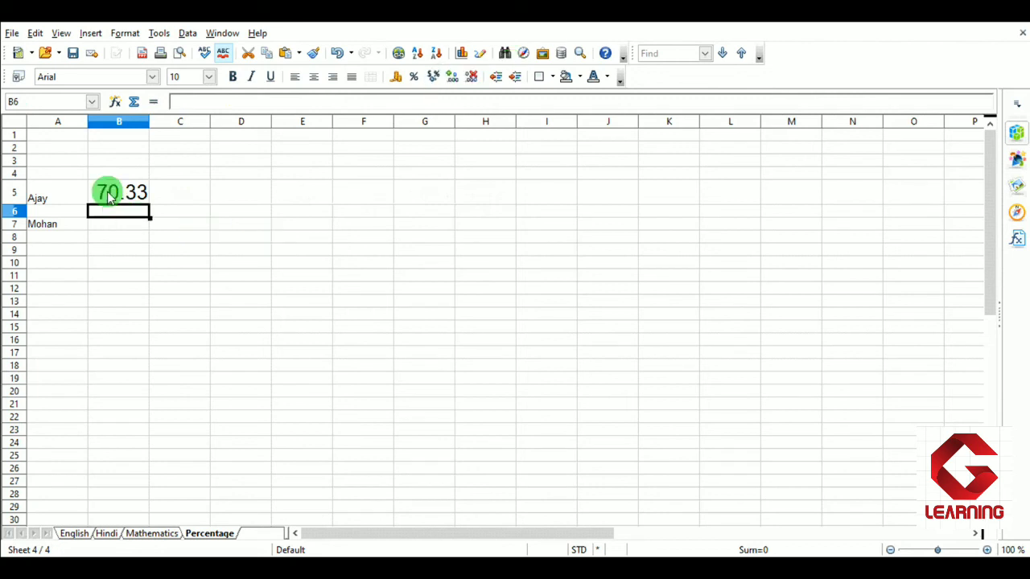
click(109, 197)
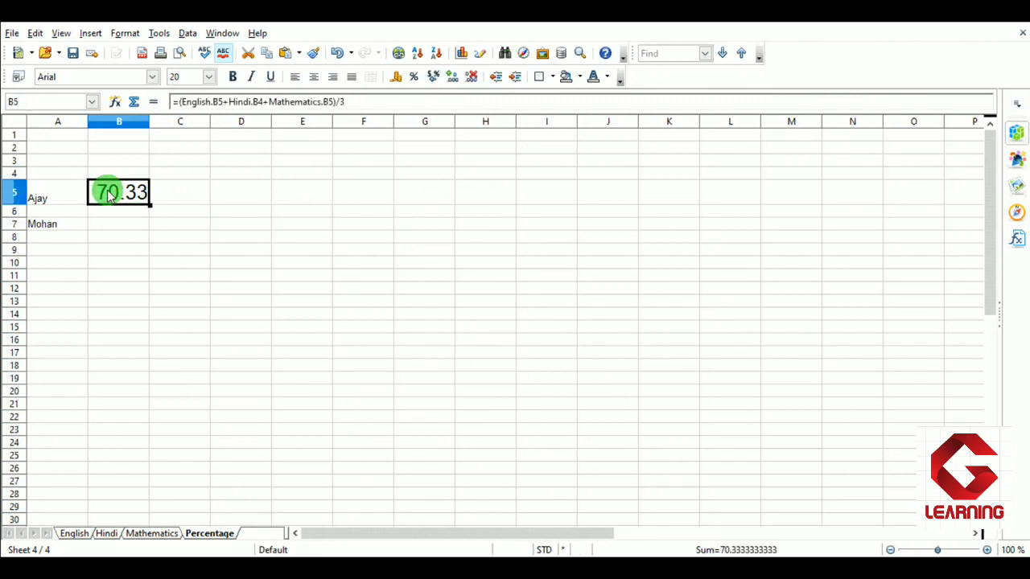
Start a formula in Percentage cell B7 that sums the second student's marks: =(English.B7+Hindi.B6+Mathematics.B7.
click(110, 227)
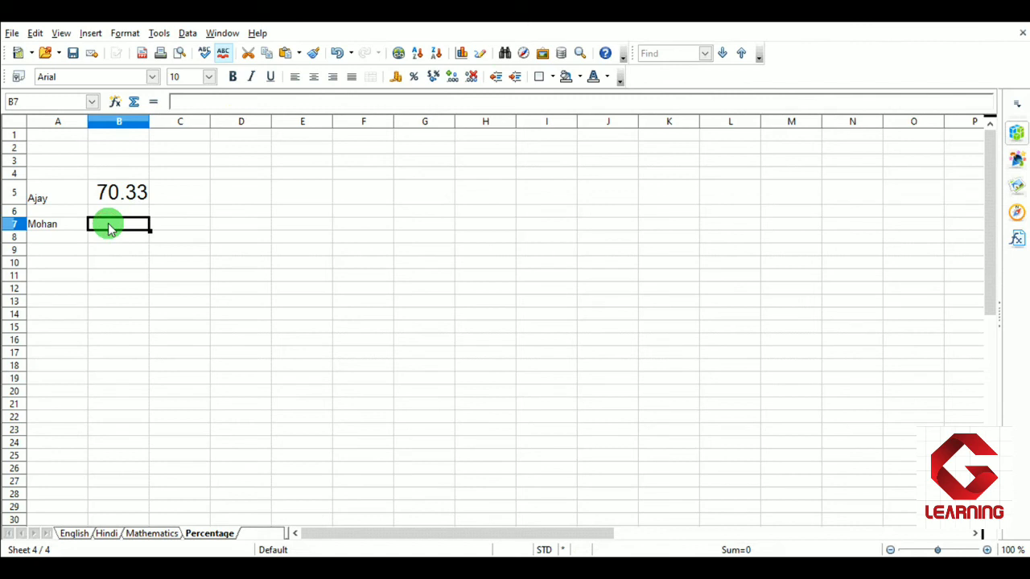
text(=()
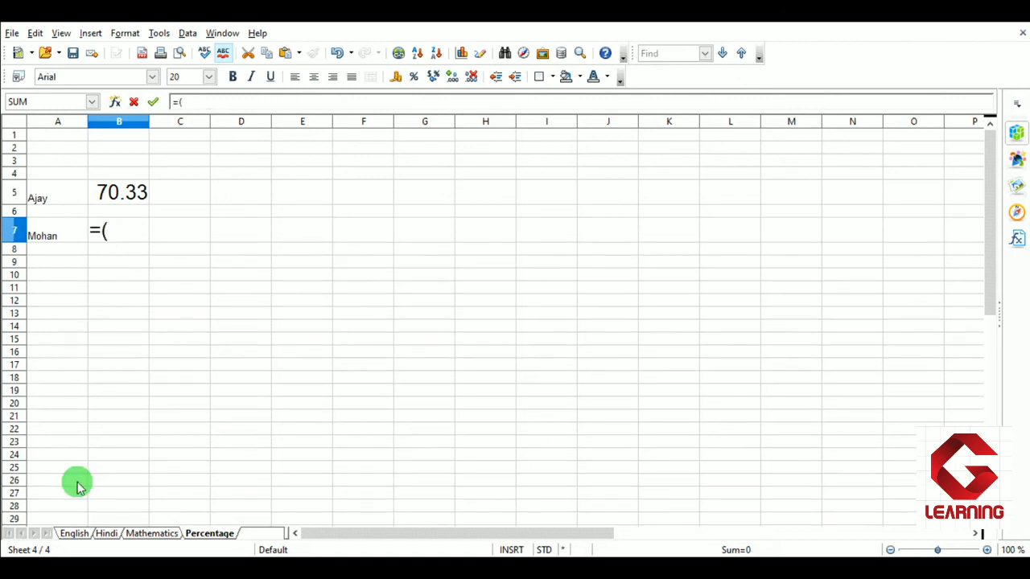
click(74, 535)
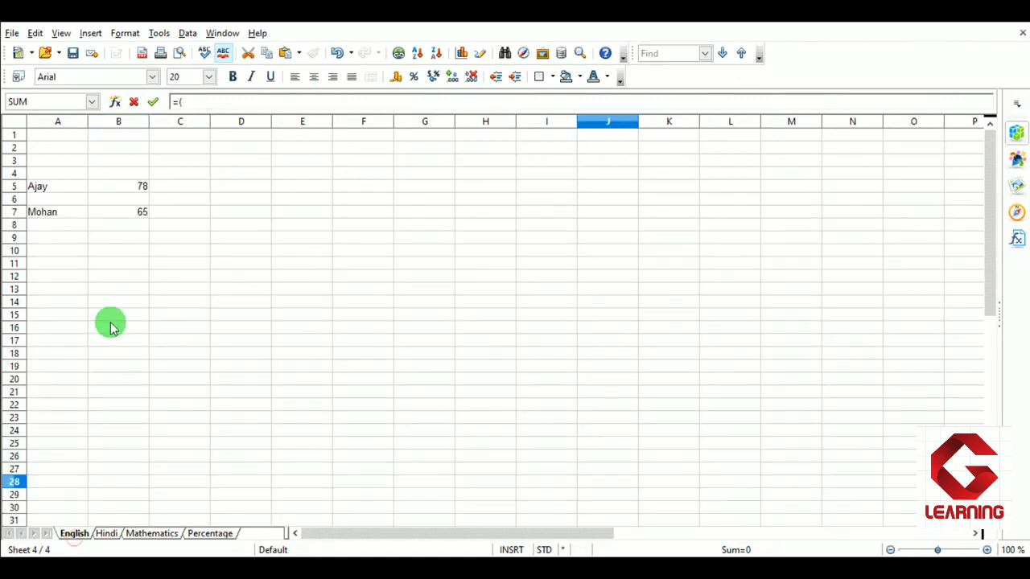
click(142, 215)
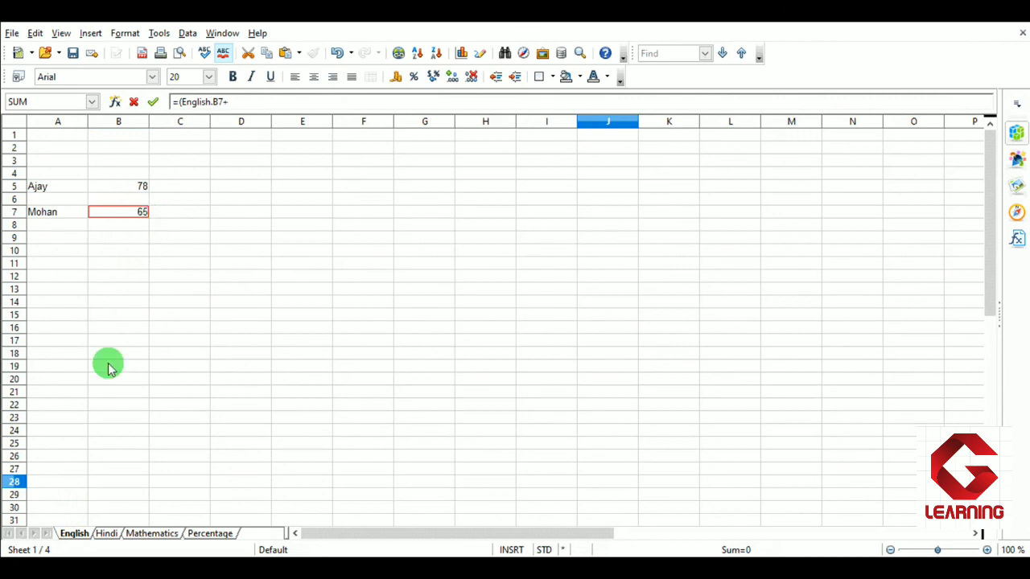
click(108, 535)
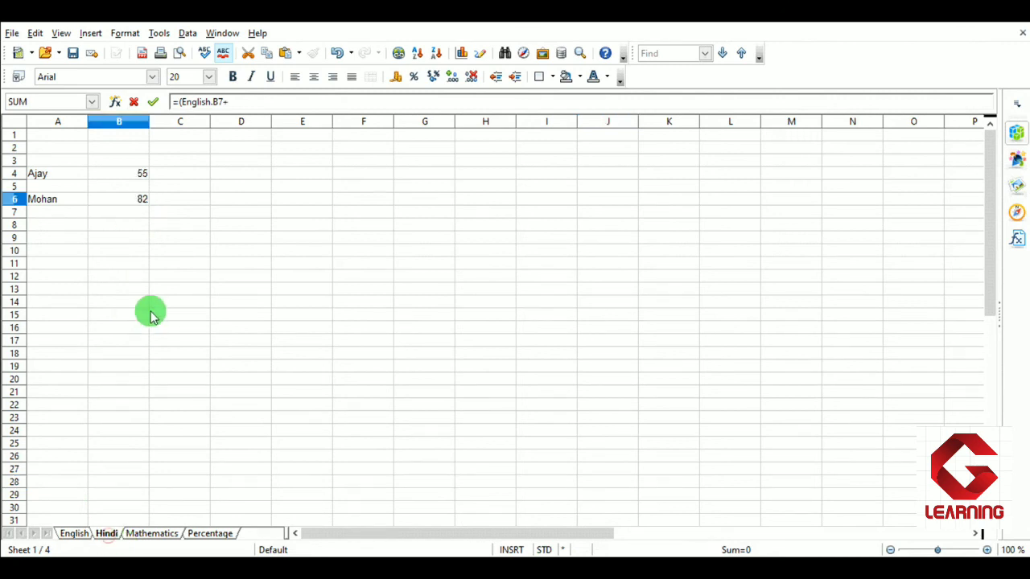
click(142, 202)
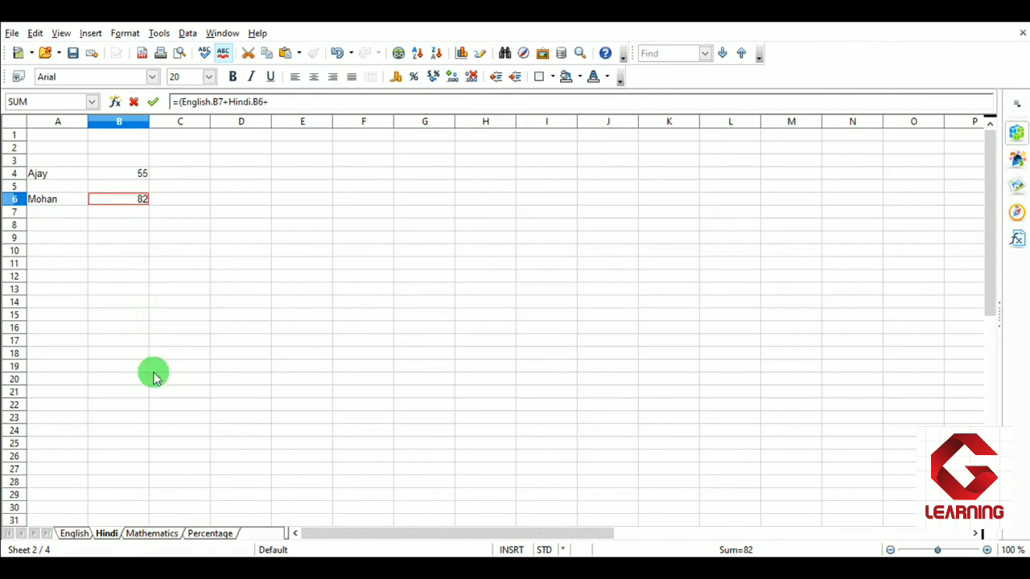
click(149, 533)
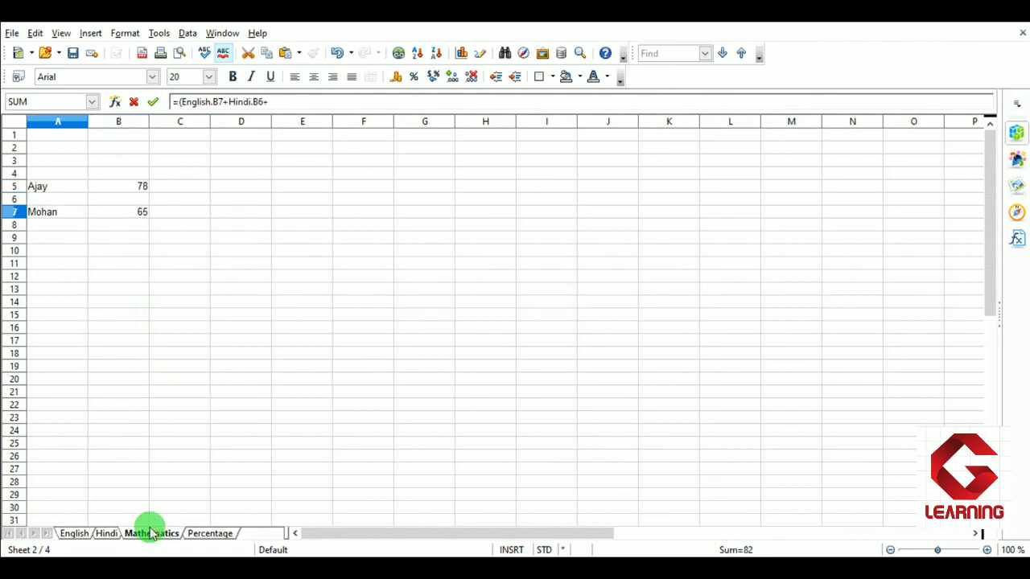
click(122, 214)
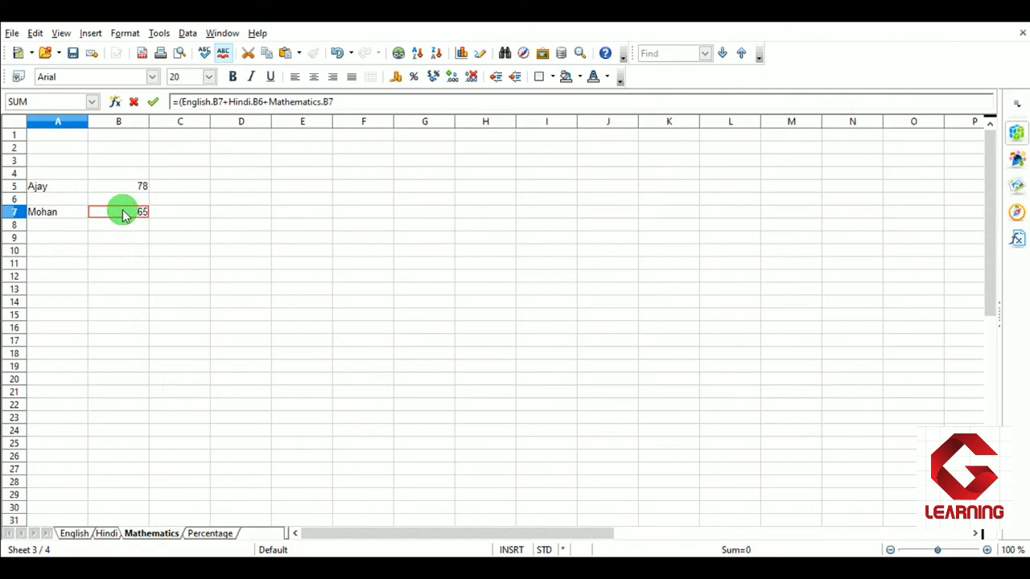
Return to the Percentage sheet and finish the B7 formula by closing the parenthesis and dividing by 3.
click(209, 532)
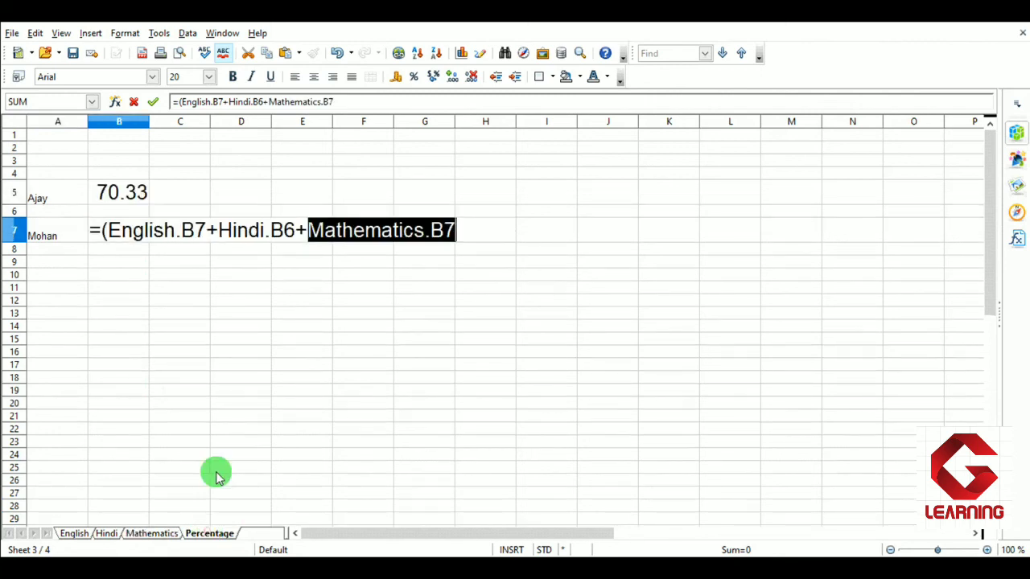
click(341, 103)
text())
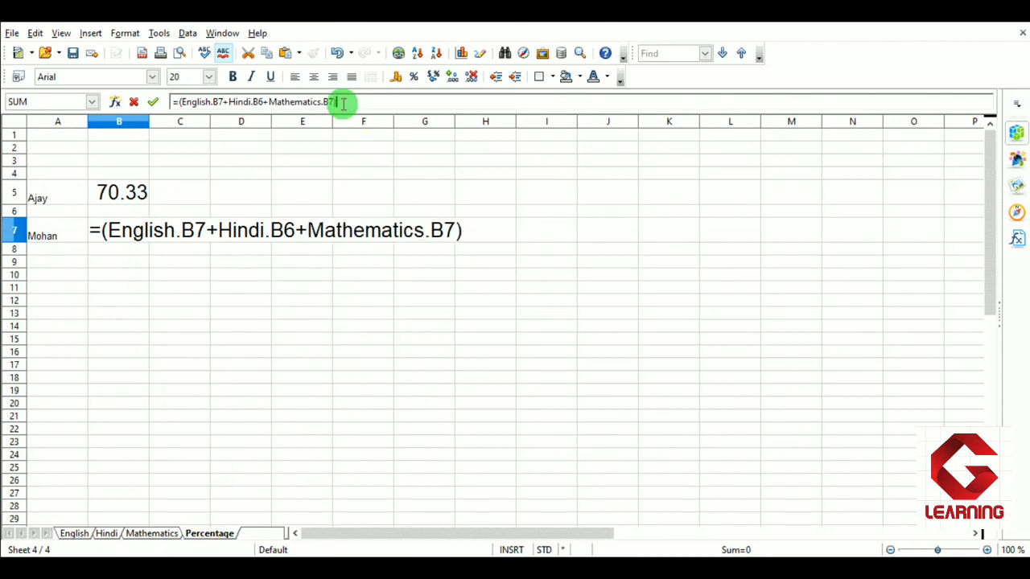
text(/3)
key(Return)
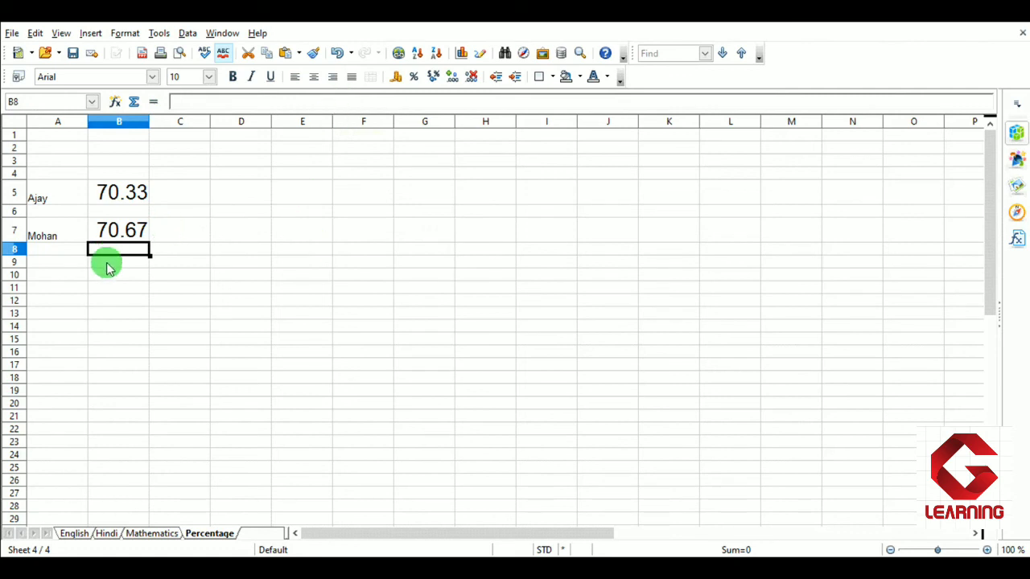
drag(105, 263, 105, 273)
click(103, 303)
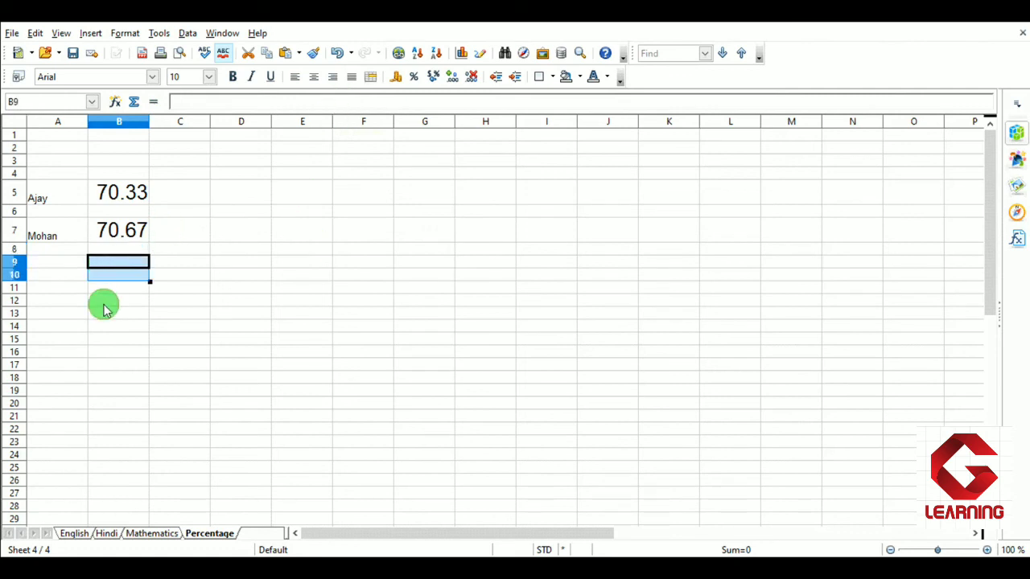